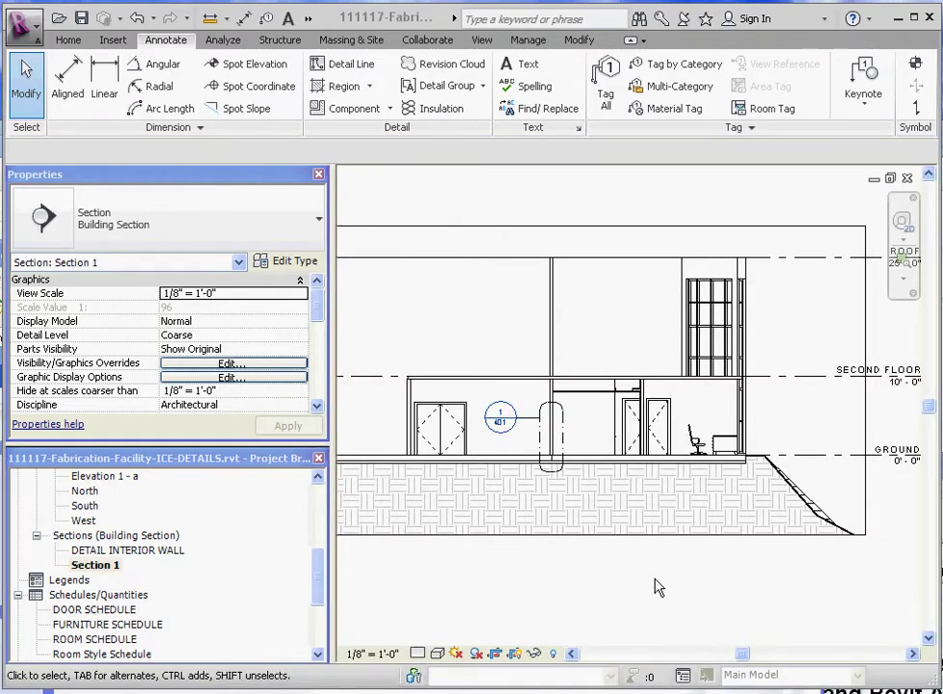
- Draw a callout around the base of the left exterior wall in Section 1, from below the SECOND FLOOR level into the earth
scroll(659, 588, down, 3)
scroll(521, 434, up, 6)
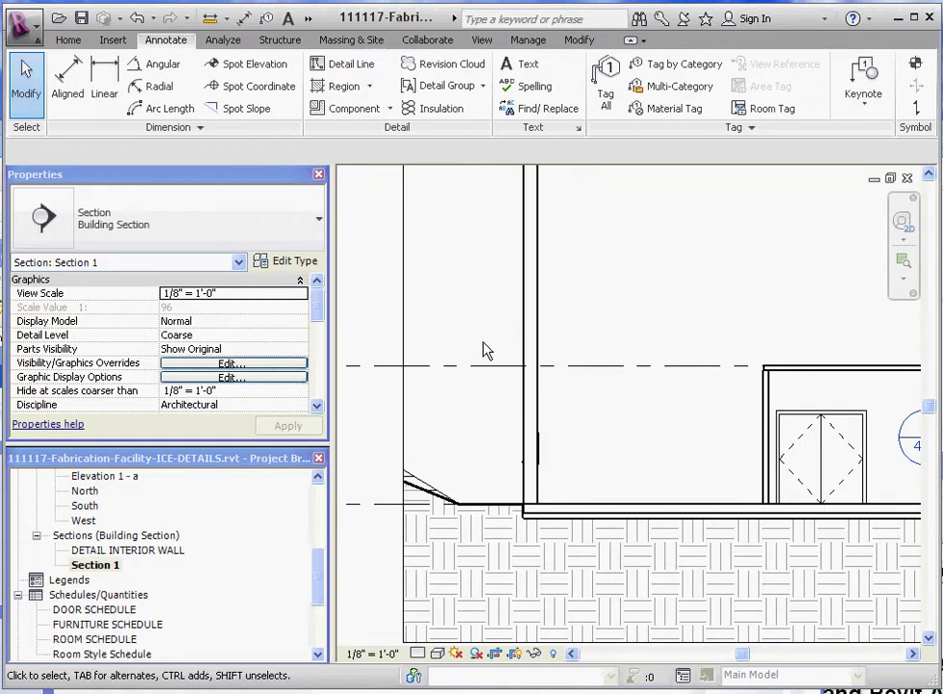
scroll(490, 405, down, 2)
scroll(571, 409, up, 4)
scroll(447, 520, down, 1)
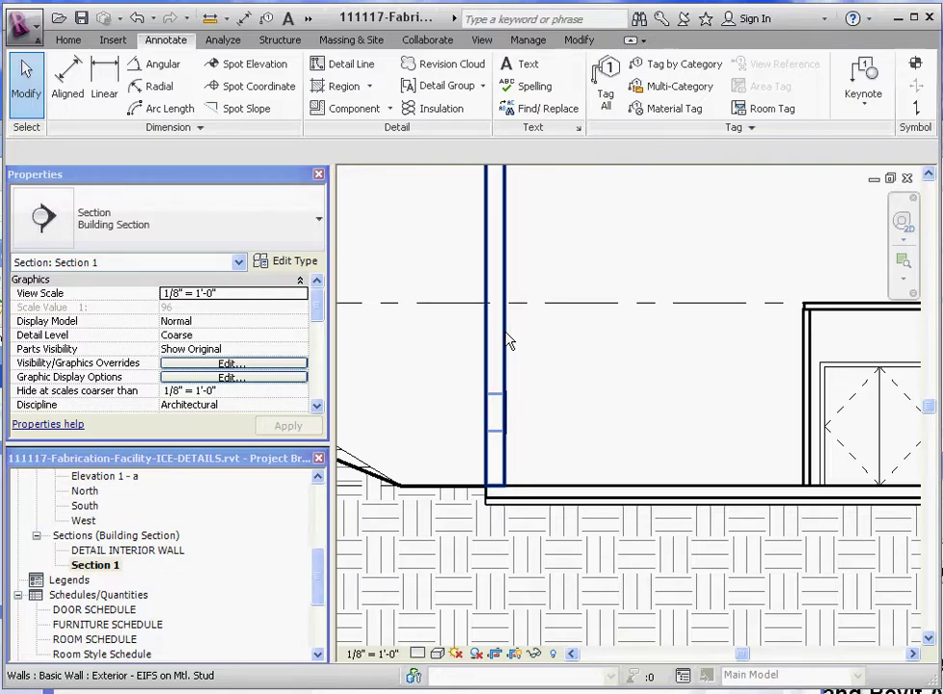
scroll(467, 521, down, 3)
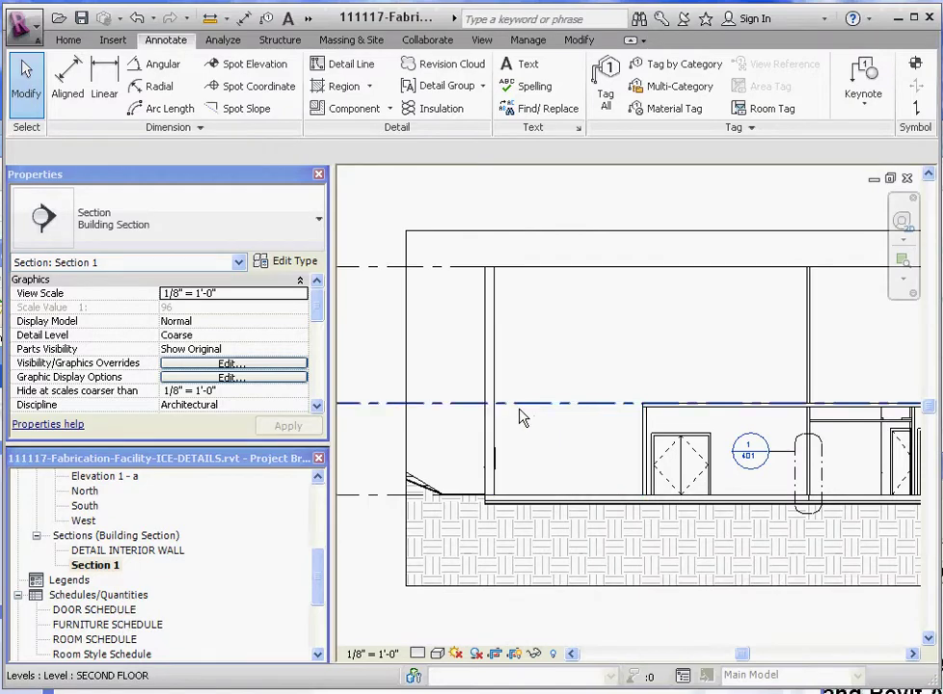
scroll(522, 415, up, 1)
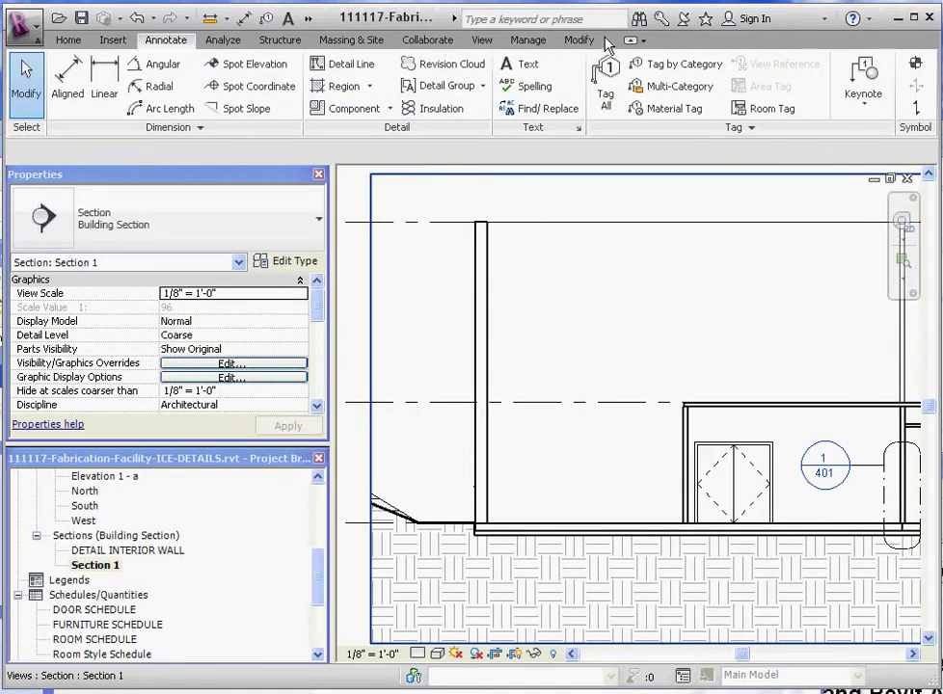
click(480, 40)
click(306, 85)
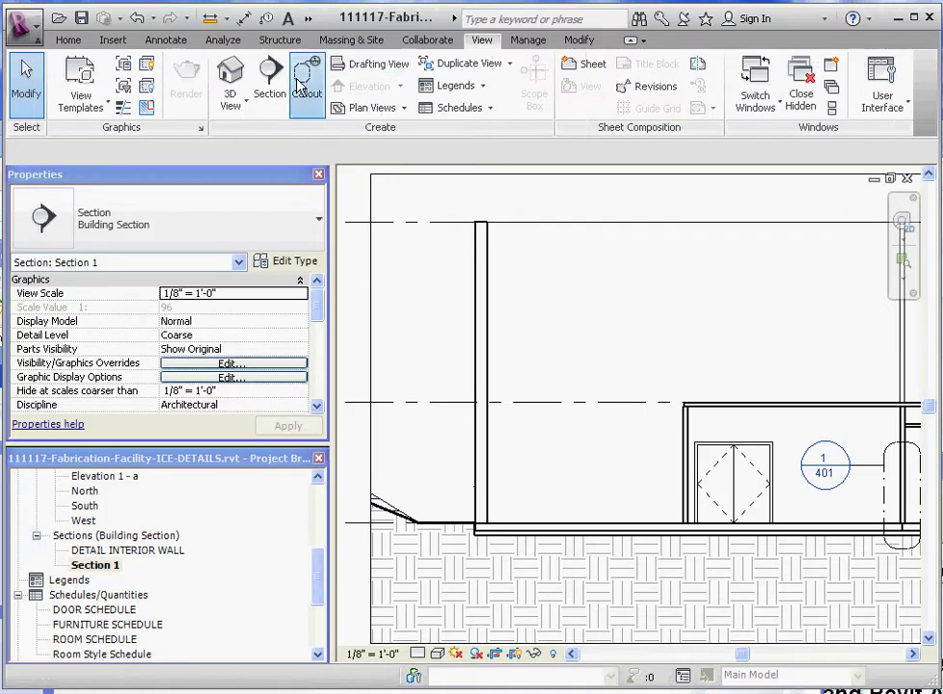
click(454, 417)
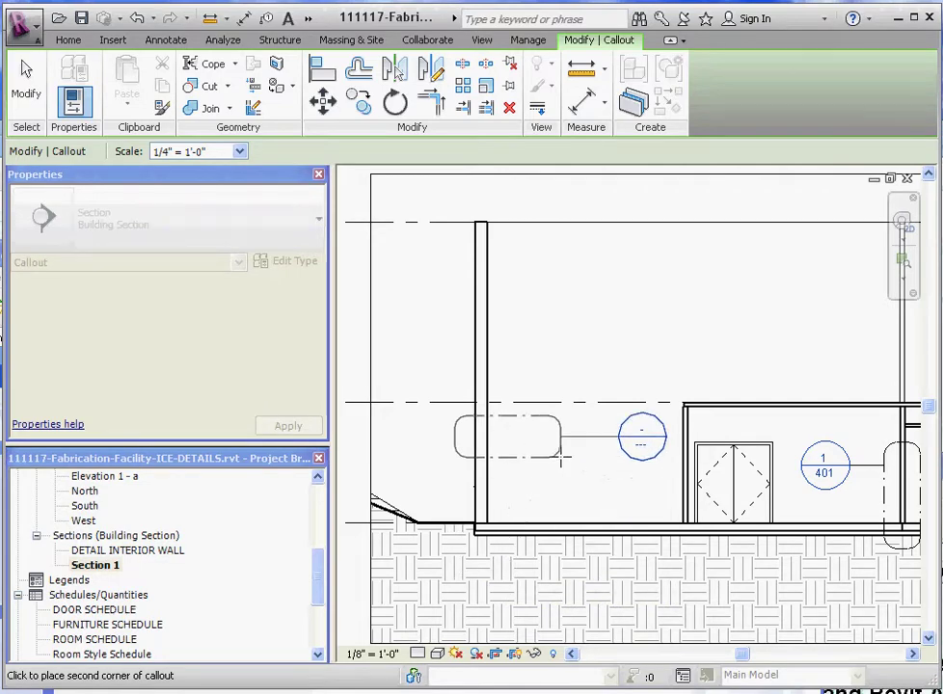
click(506, 575)
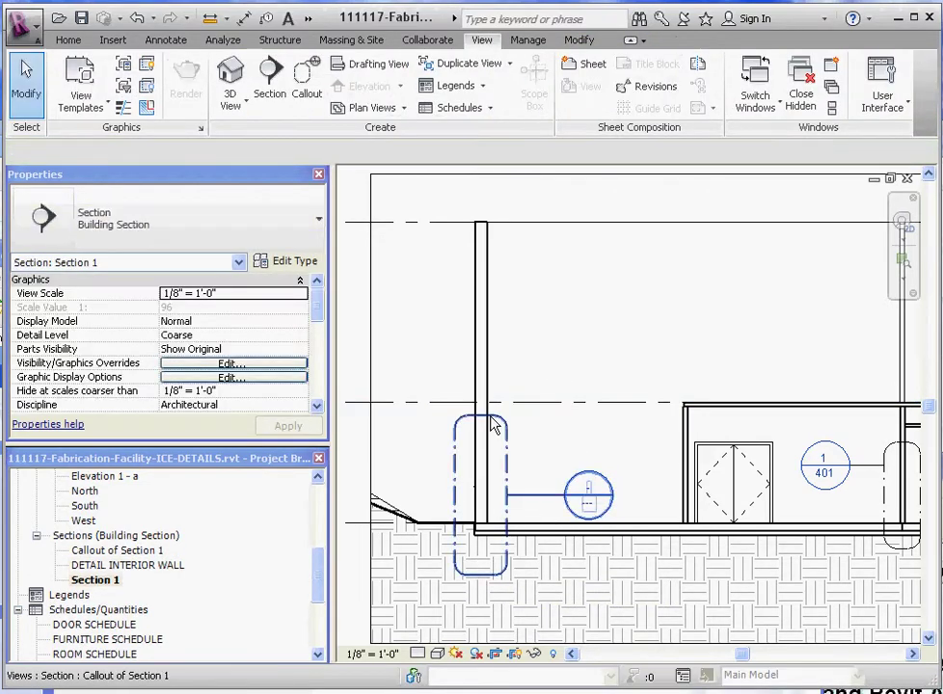
- Stretch the new callout's upper edge to just above the SECOND FLOOR level
click(486, 424)
drag(487, 425, 481, 378)
click(553, 342)
- Open the view of the new exterior wall callout from its callout head
scroll(584, 433, up, 3)
scroll(517, 405, down, 3)
scroll(518, 405, up, 2)
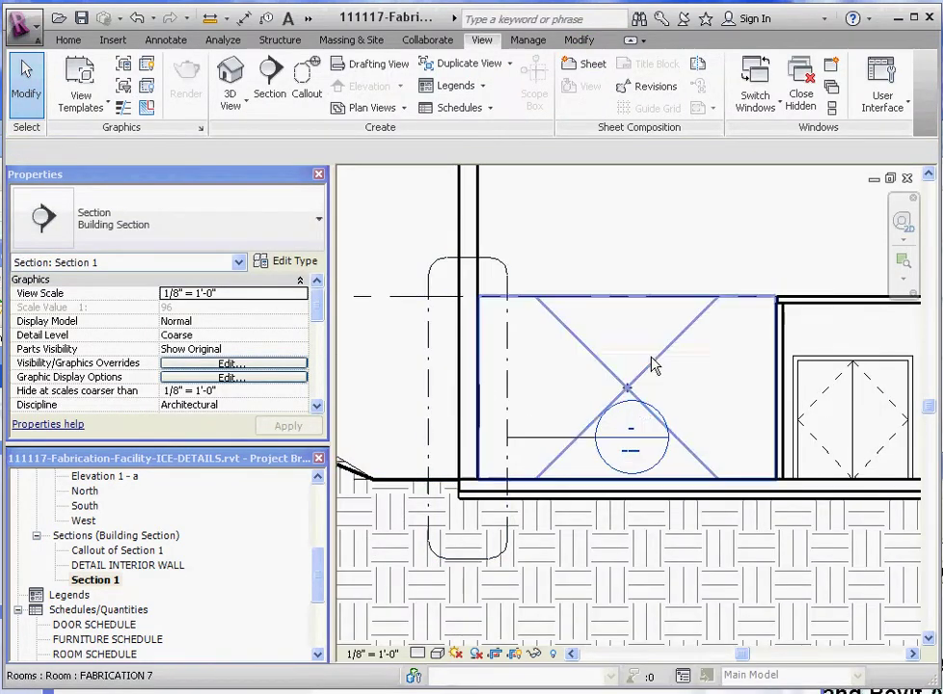
double_click(651, 413)
scroll(611, 375, down, 4)
scroll(583, 352, up, 4)
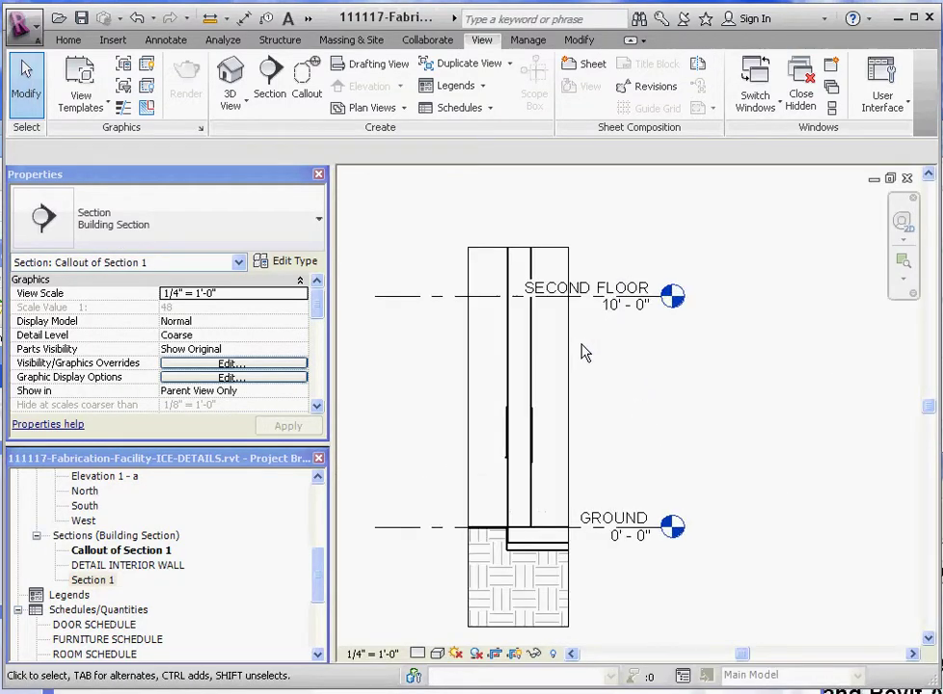
- Change the exterior wall's type to Exterior - CMU on Mtl. Stud
click(535, 378)
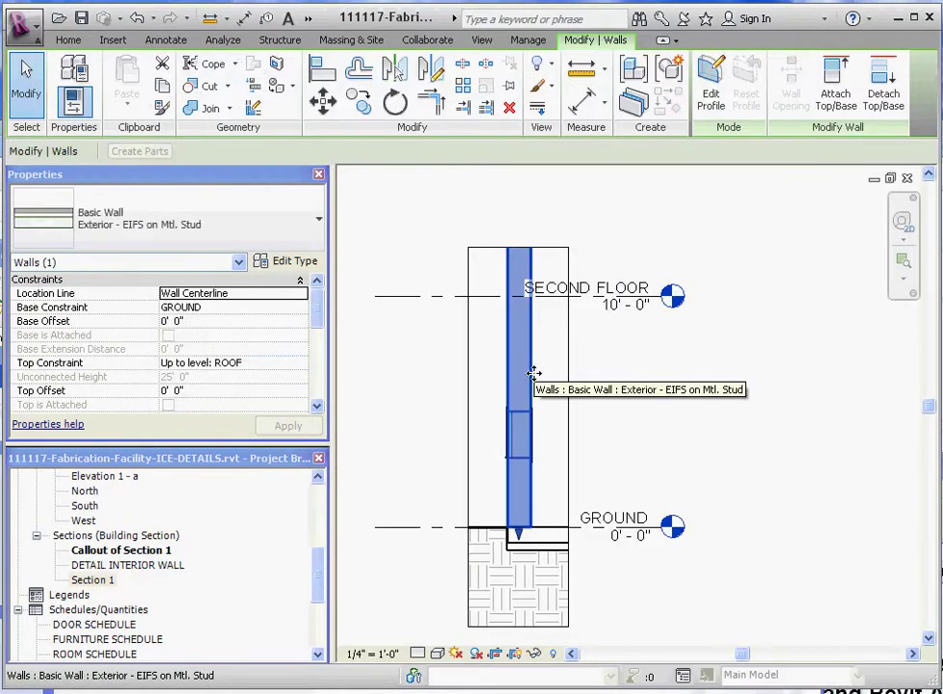
click(317, 225)
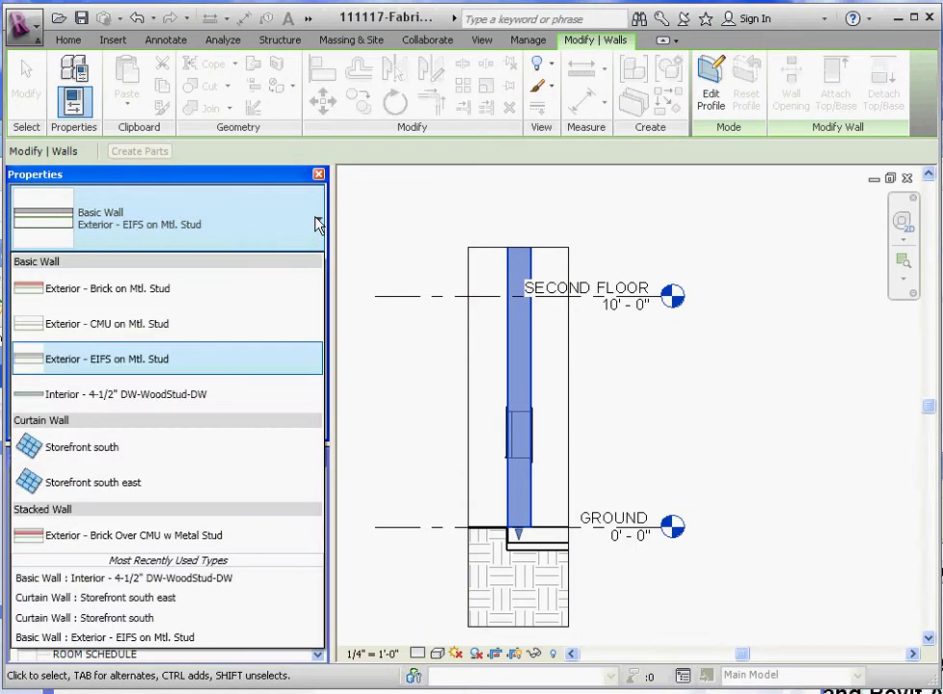
click(101, 334)
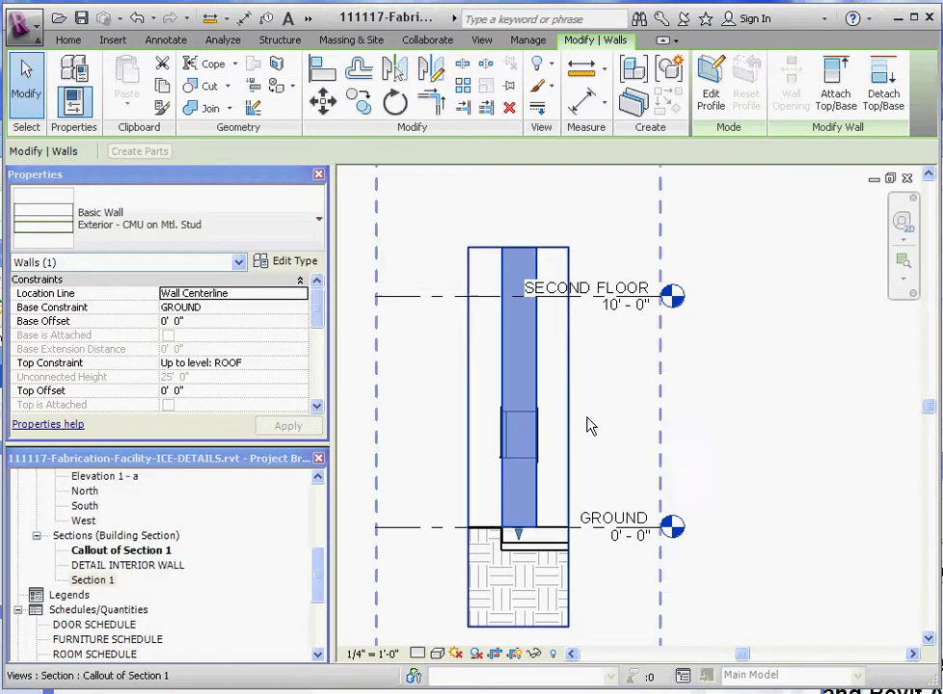
click(636, 415)
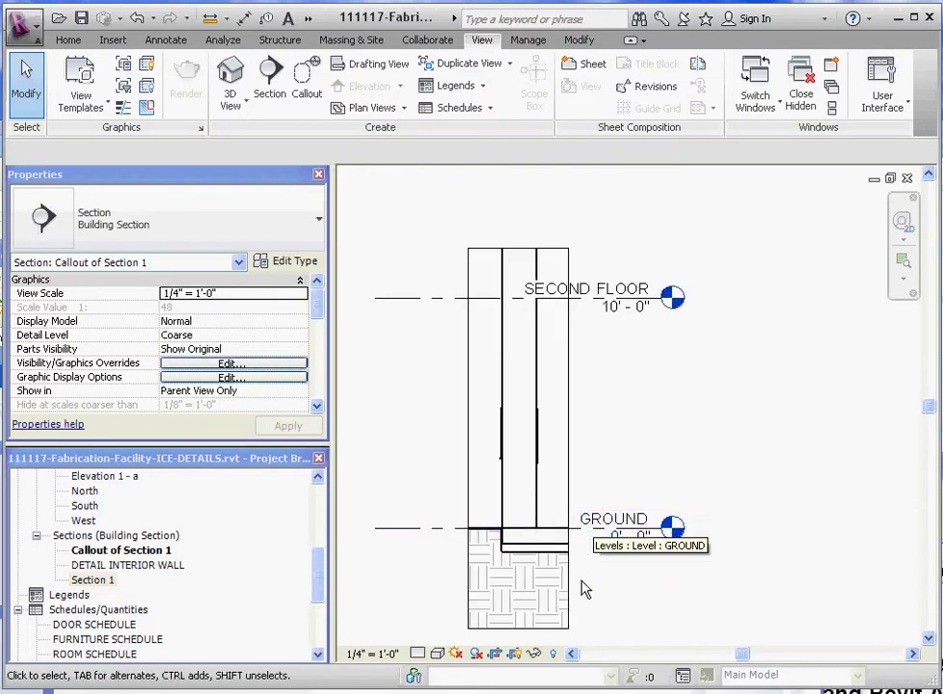
- Set the callout view's detail level to Fine
click(421, 656)
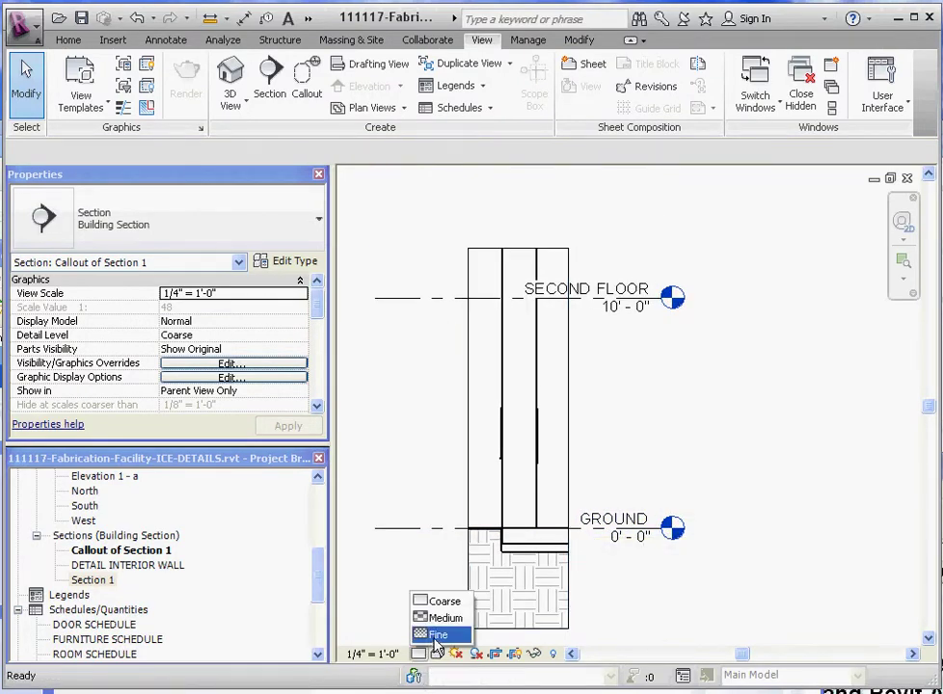
click(431, 632)
scroll(572, 467, up, 5)
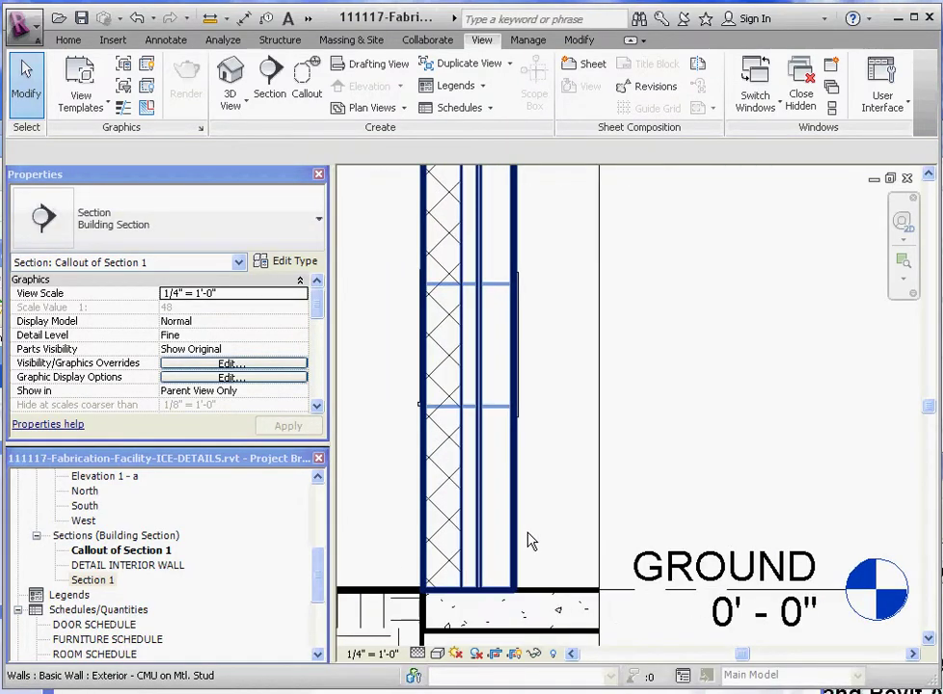
- Examine the wall's layers and its junction with the floor slab at the GROUND level
scroll(582, 392, down, 2)
scroll(577, 467, down, 4)
scroll(577, 467, up, 3)
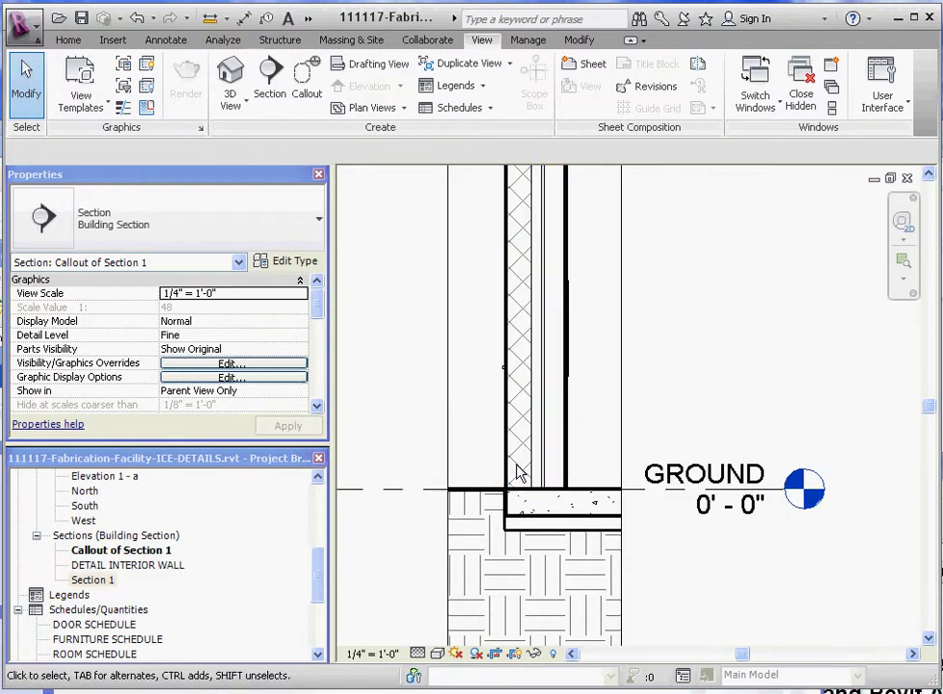
scroll(517, 479, up, 5)
scroll(498, 491, down, 3)
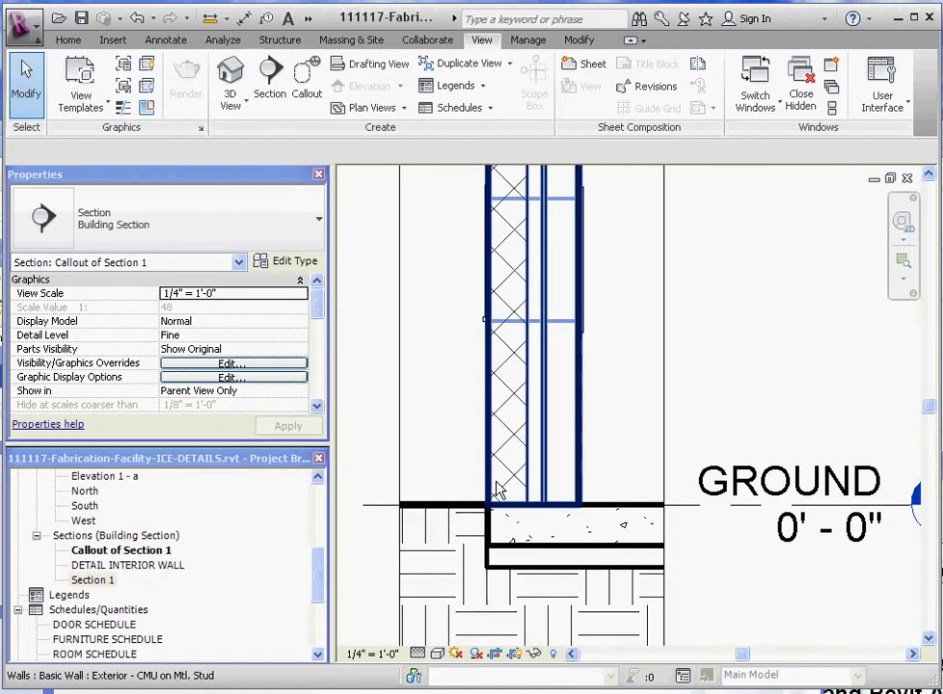
scroll(532, 436, down, 4)
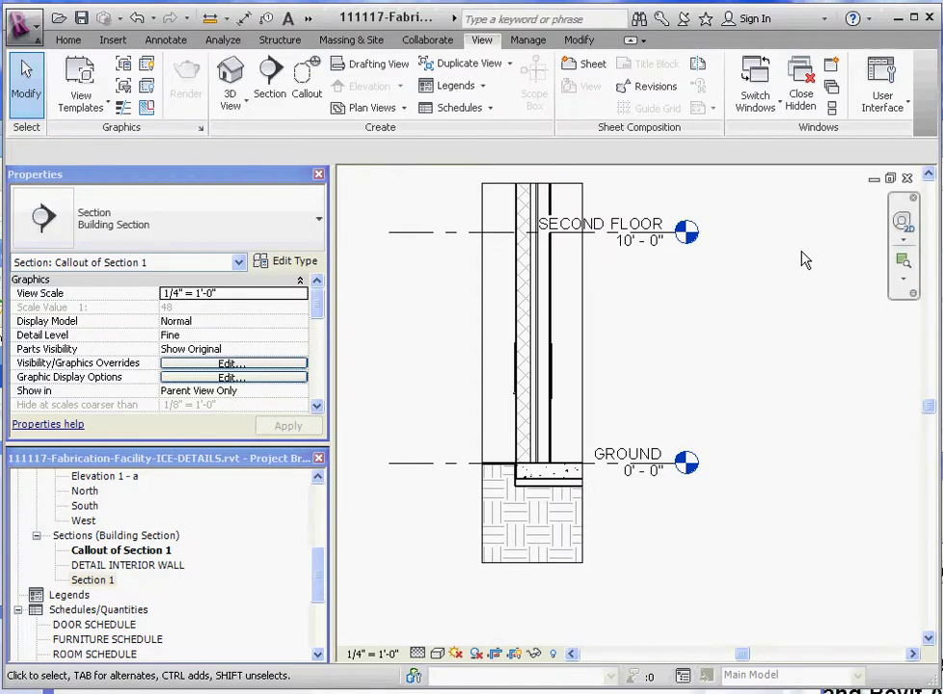
scroll(718, 371, down, 2)
scroll(703, 358, up, 2)
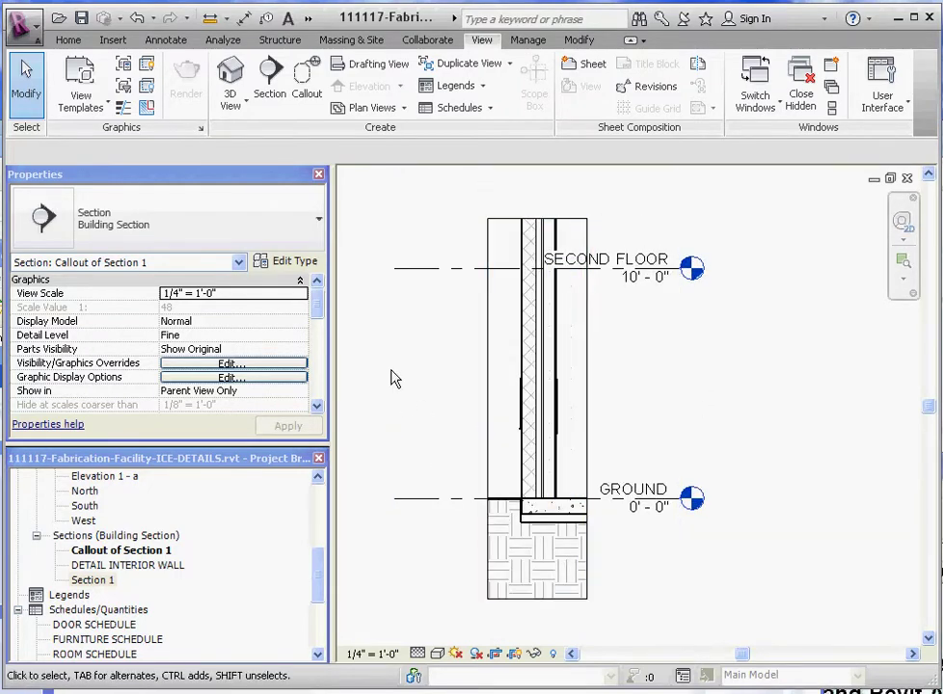
- Set the callout's view scale to 1" = 1'-0" and apply it
click(301, 294)
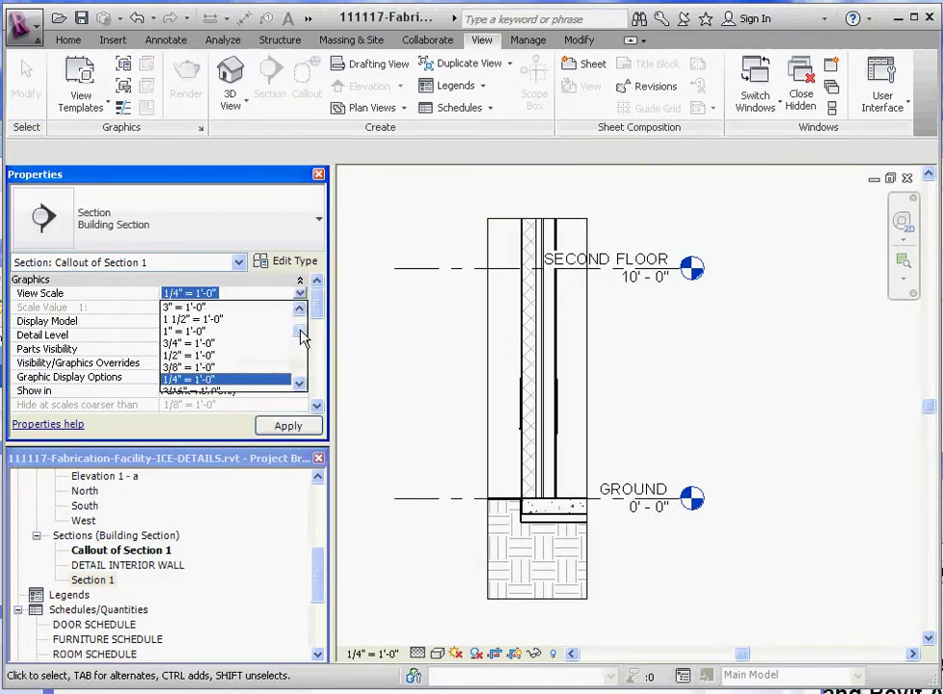
click(193, 331)
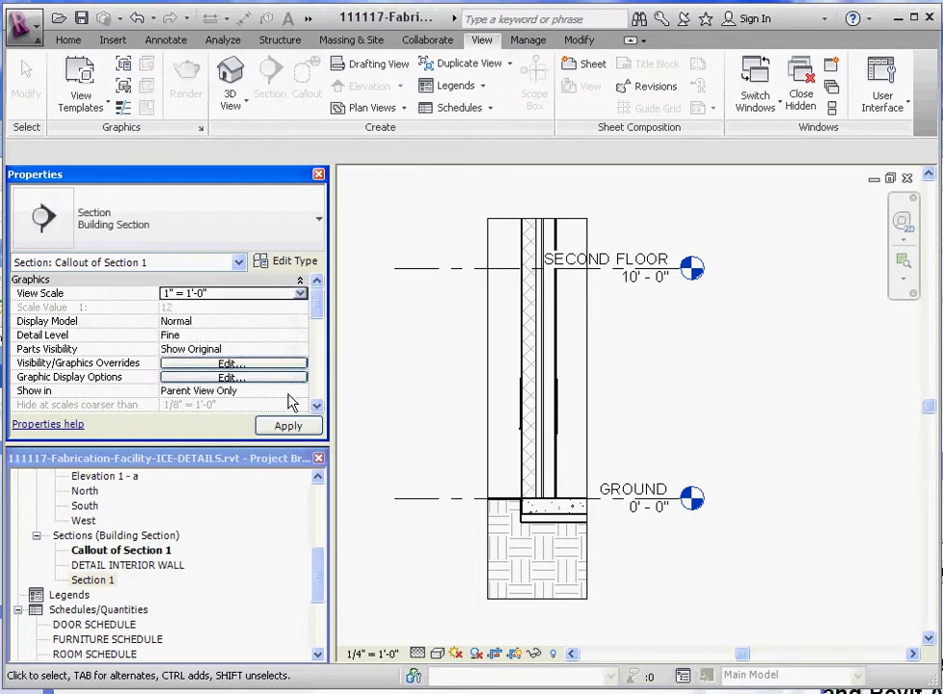
click(287, 426)
click(665, 501)
- Examine the hatching, line weights and level markers of the wall callout at the new scale
scroll(697, 576, up, 2)
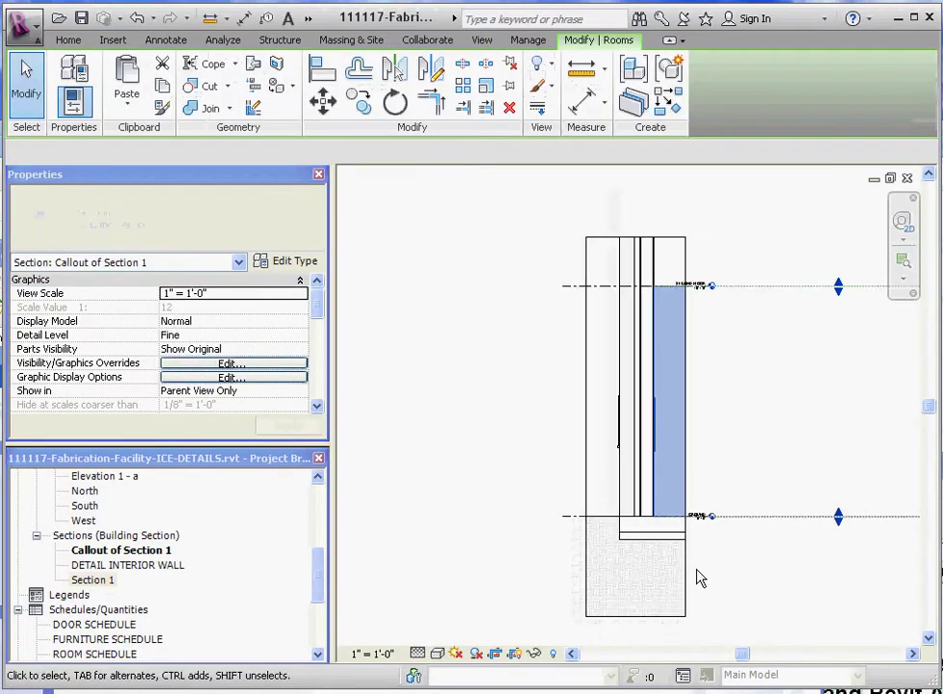
scroll(652, 516, up, 3)
scroll(498, 391, down, 3)
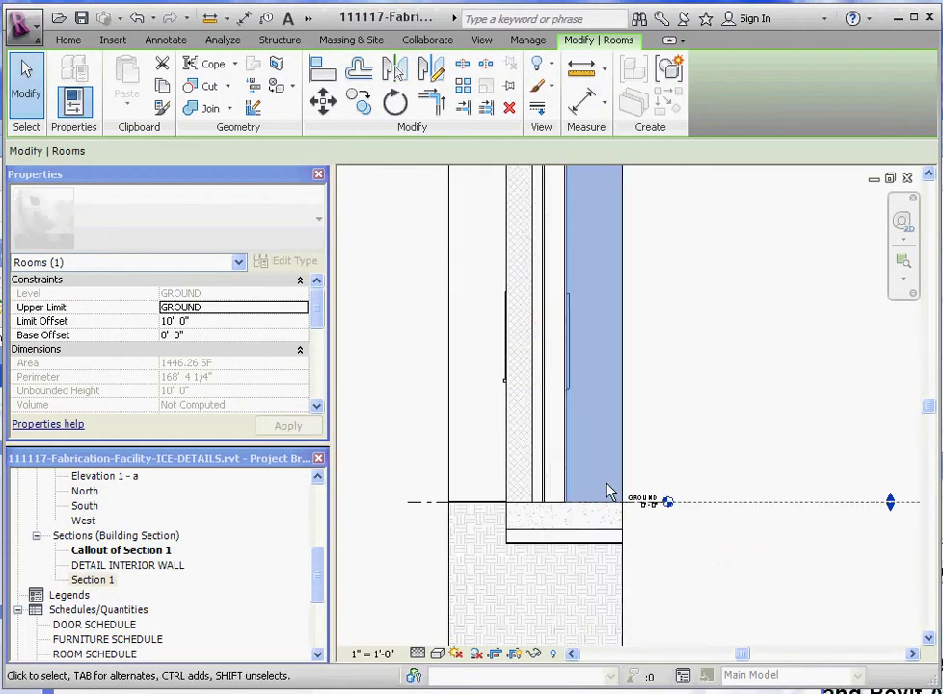
scroll(633, 553, down, 2)
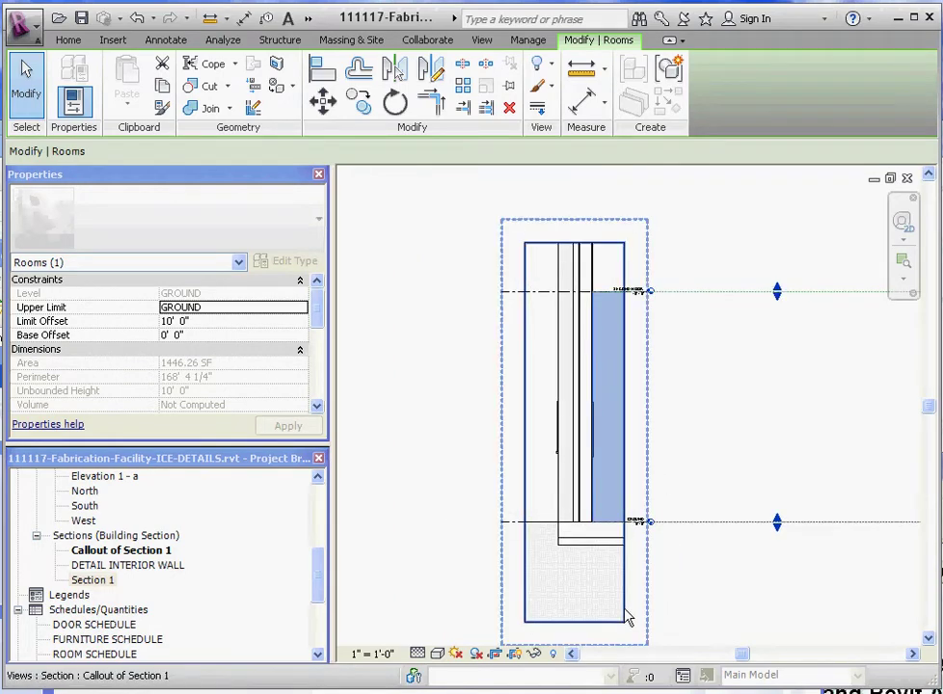
scroll(674, 487, down, 1)
scroll(669, 417, up, 2)
scroll(652, 408, down, 2)
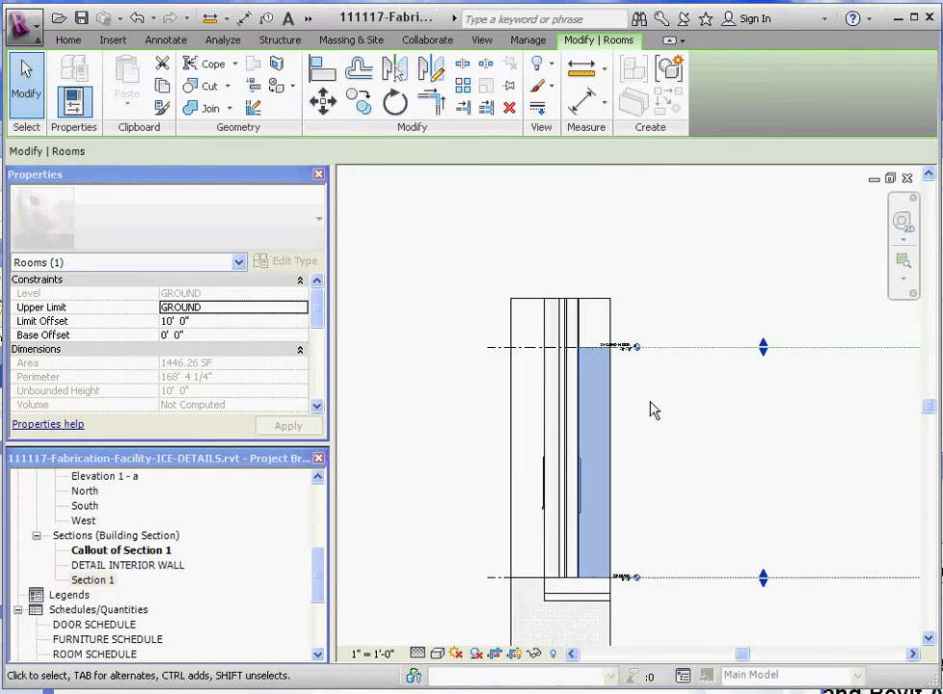
scroll(635, 576, up, 1)
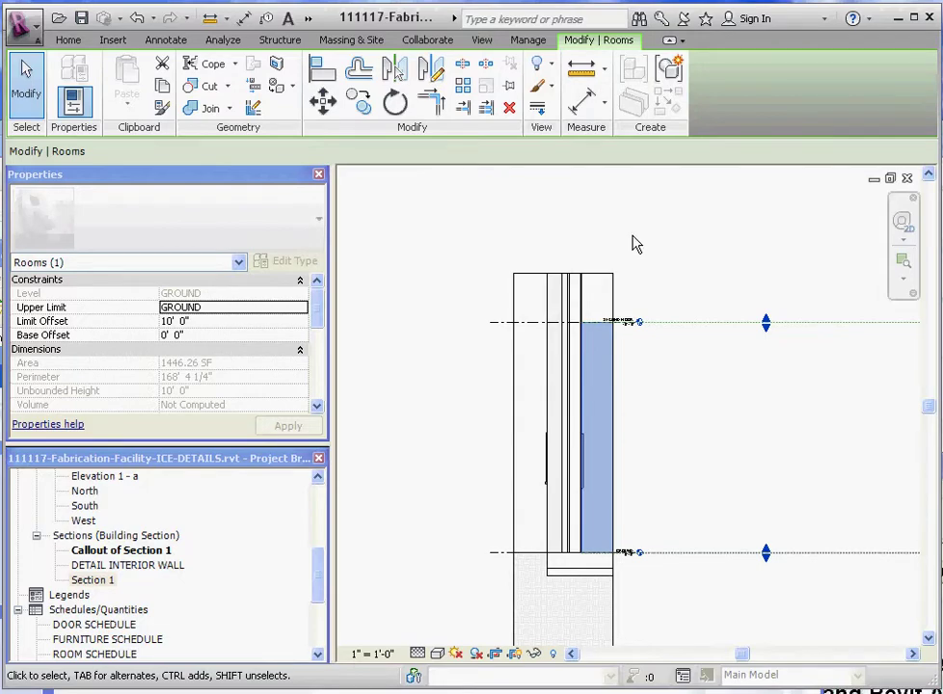
- Start placing a detail component and check the type properties of the 2x4 Nominal Cut Lumber-Section without changing them
click(167, 40)
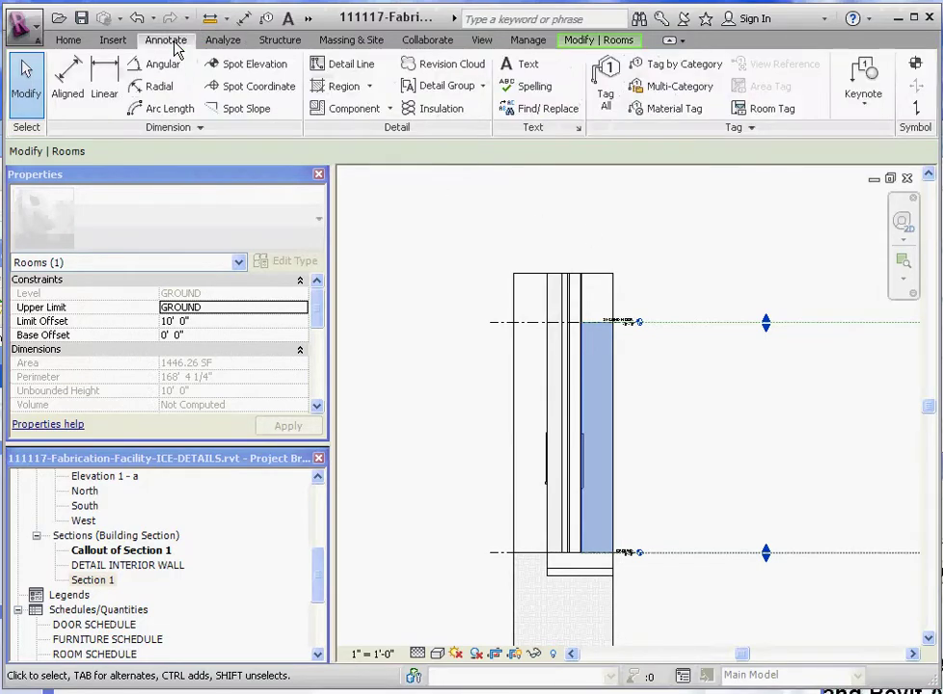
click(359, 110)
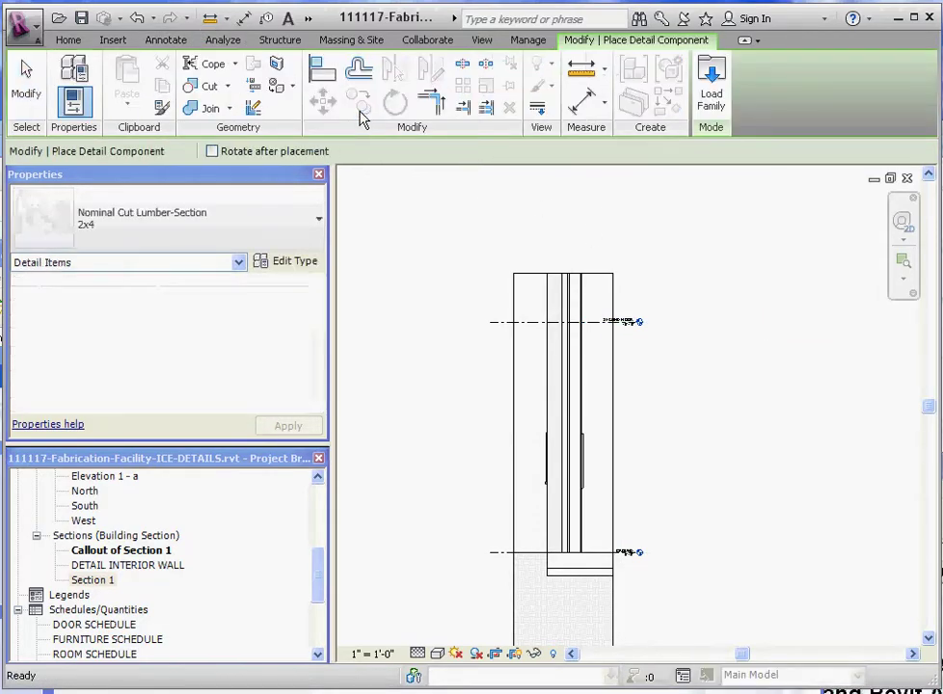
click(304, 270)
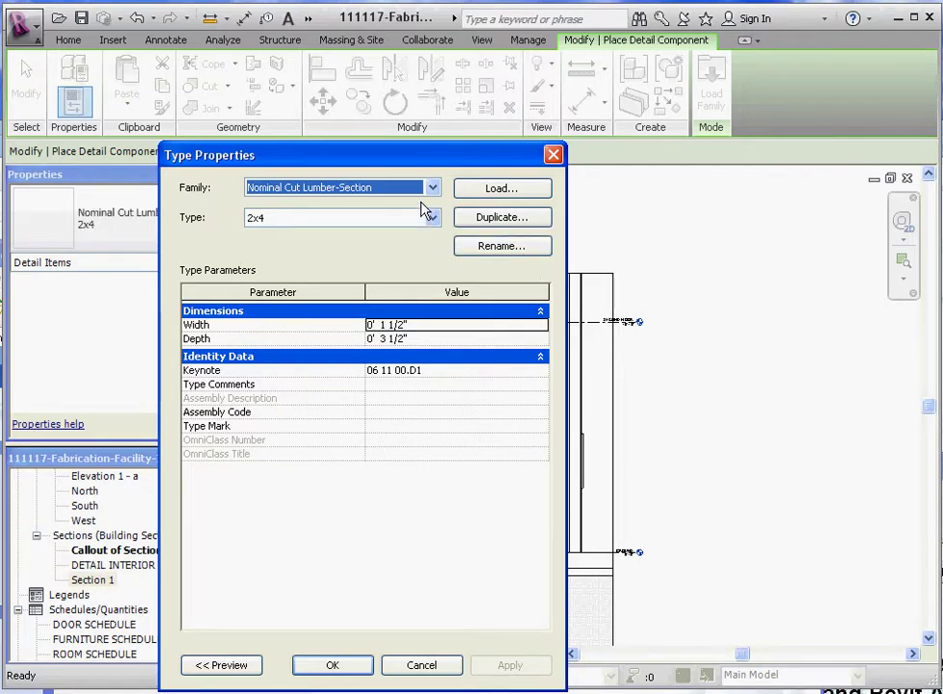
click(419, 665)
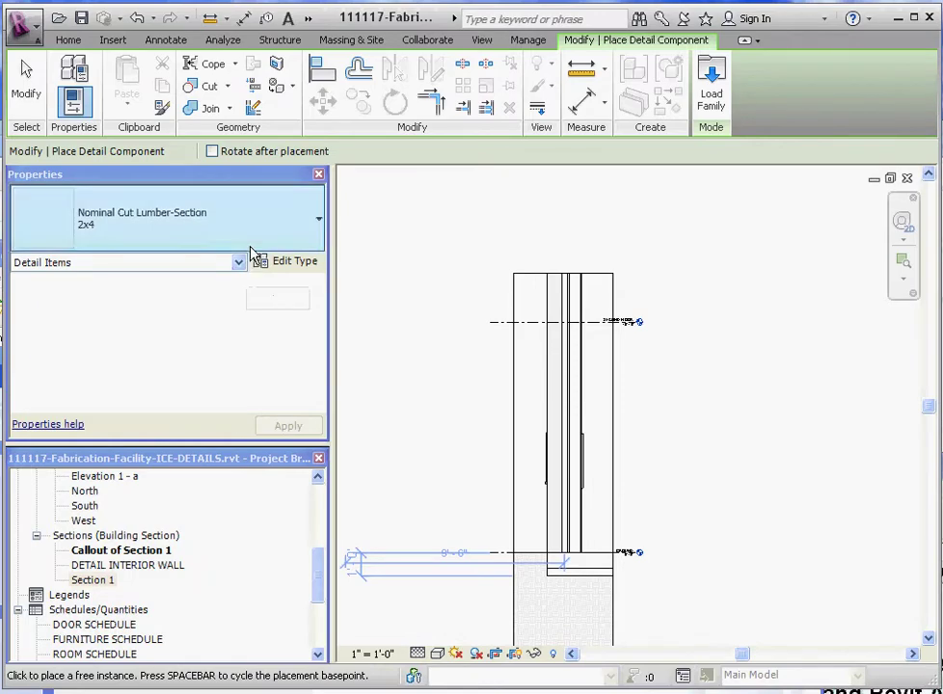
- Start loading a family and browse the library to Detail Components, Div 04-Masonry, 042200-Concrete Unit Masonry
click(714, 81)
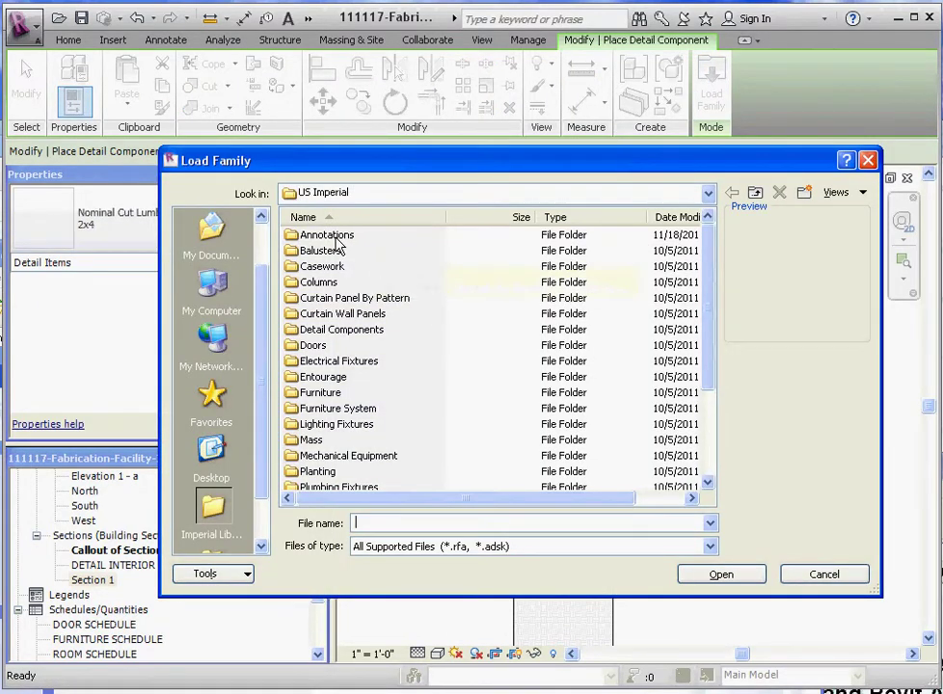
double_click(341, 329)
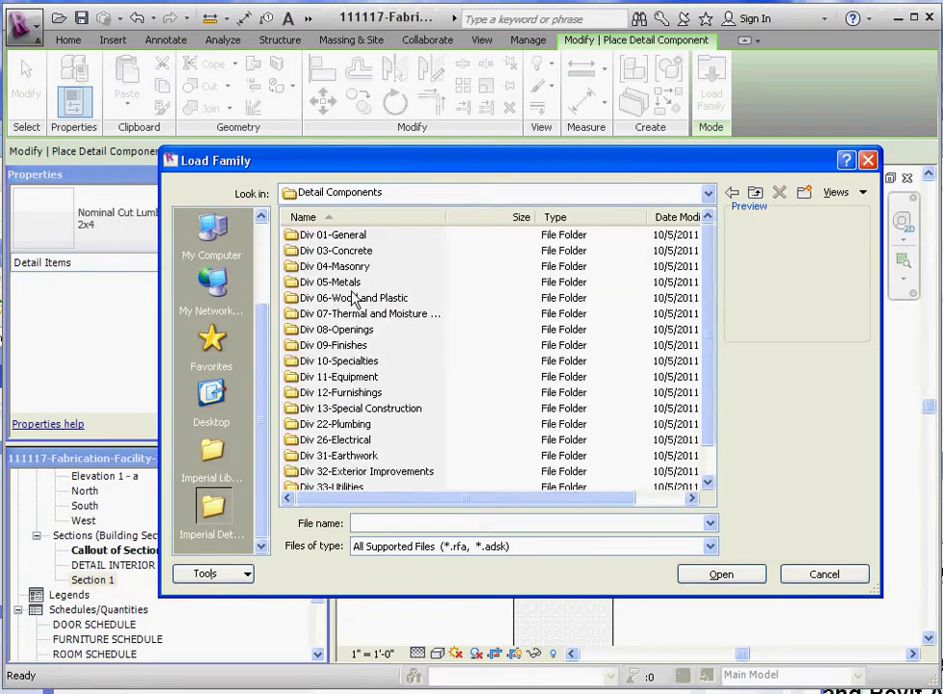
double_click(345, 268)
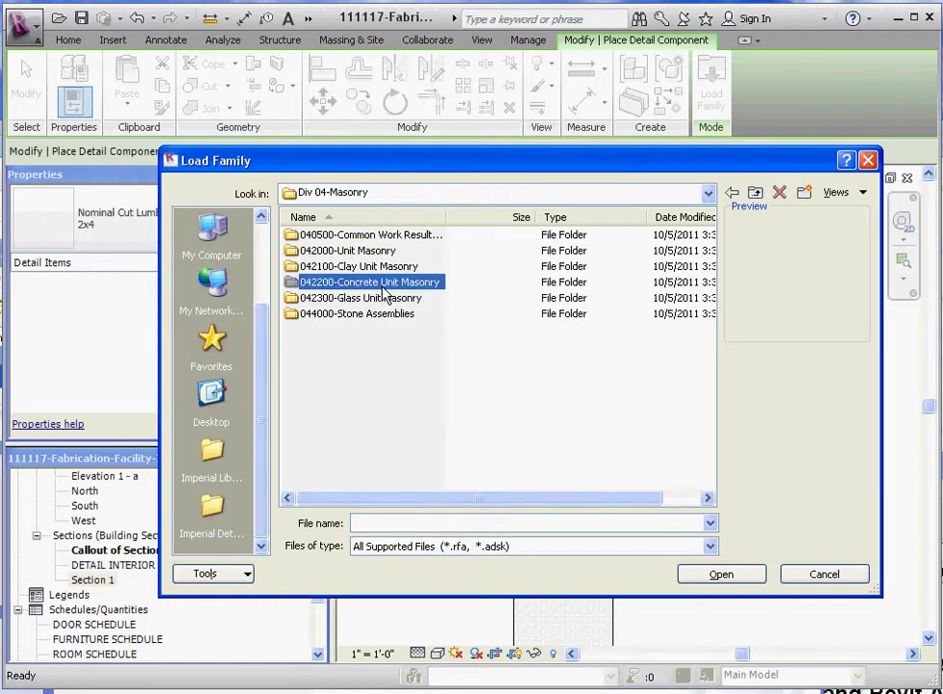
double_click(386, 283)
- Compare the previews of the CMU-2 Core and CMU-3 Core families in section, side and top versions
click(355, 331)
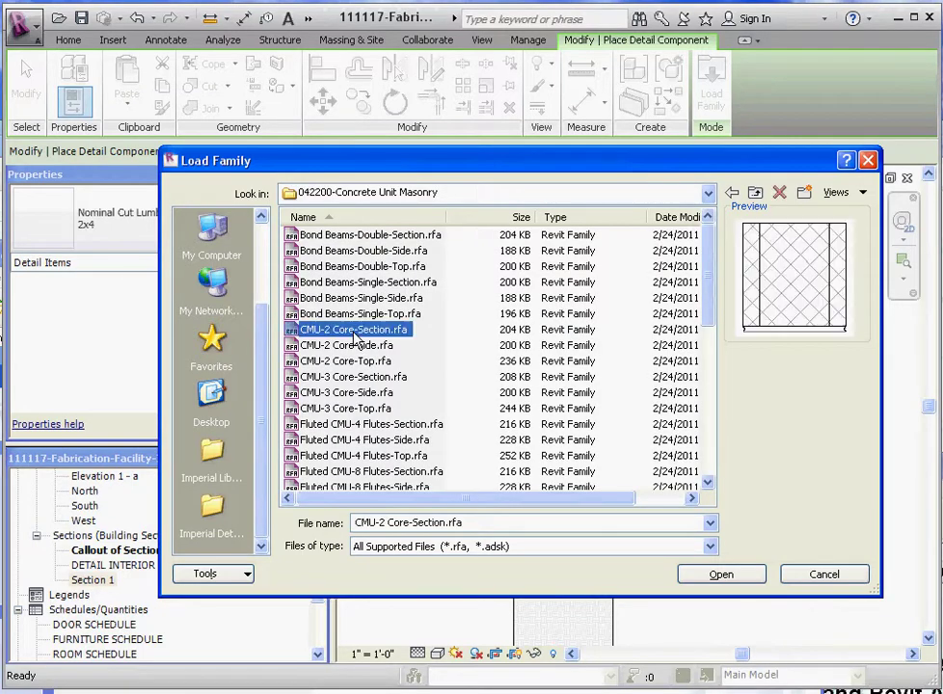
click(356, 348)
click(355, 362)
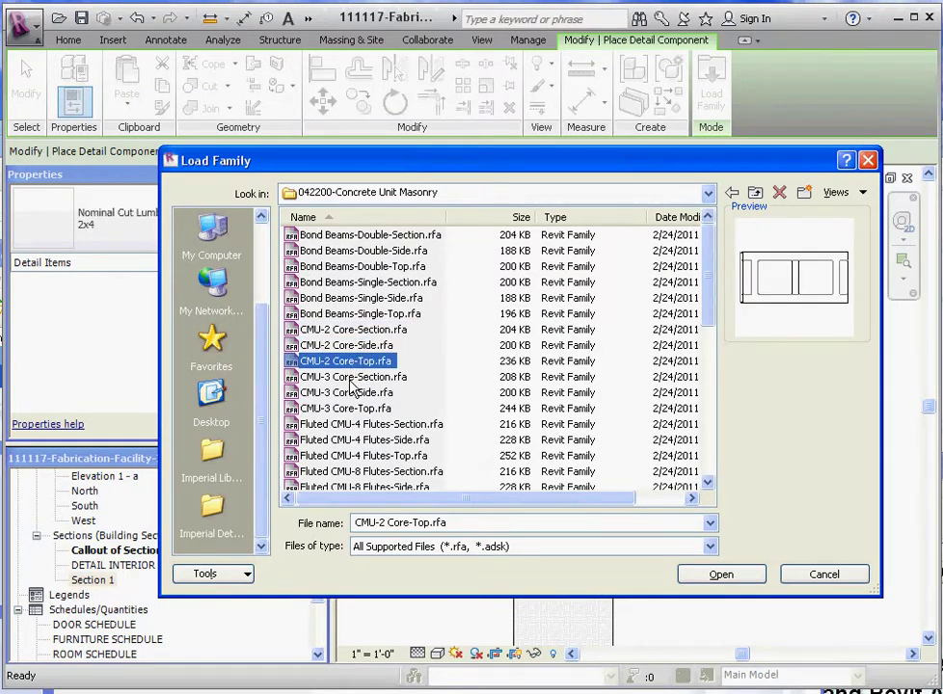
click(353, 377)
click(353, 409)
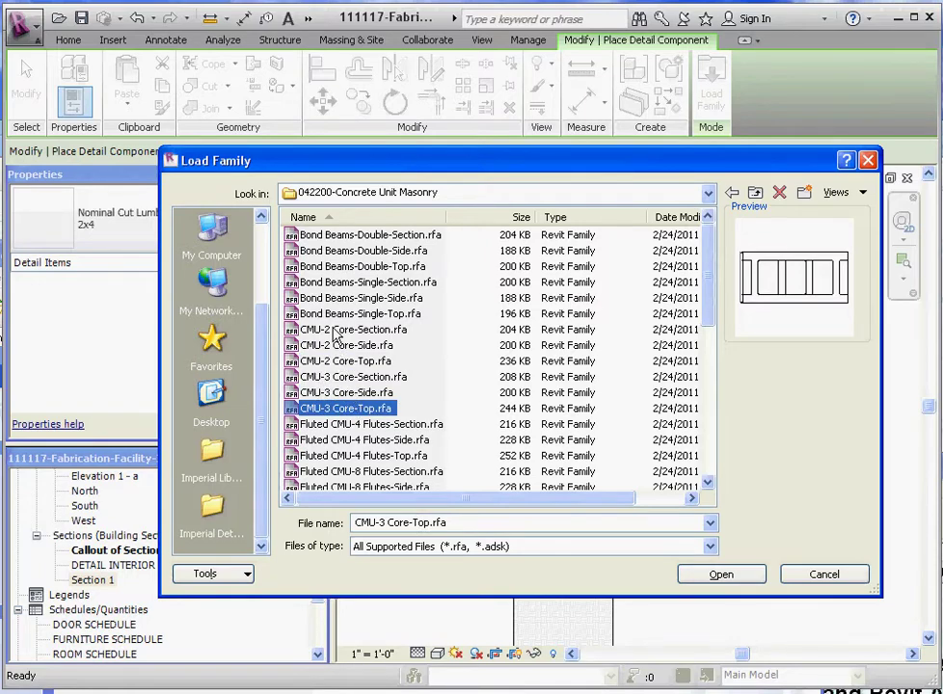
click(335, 331)
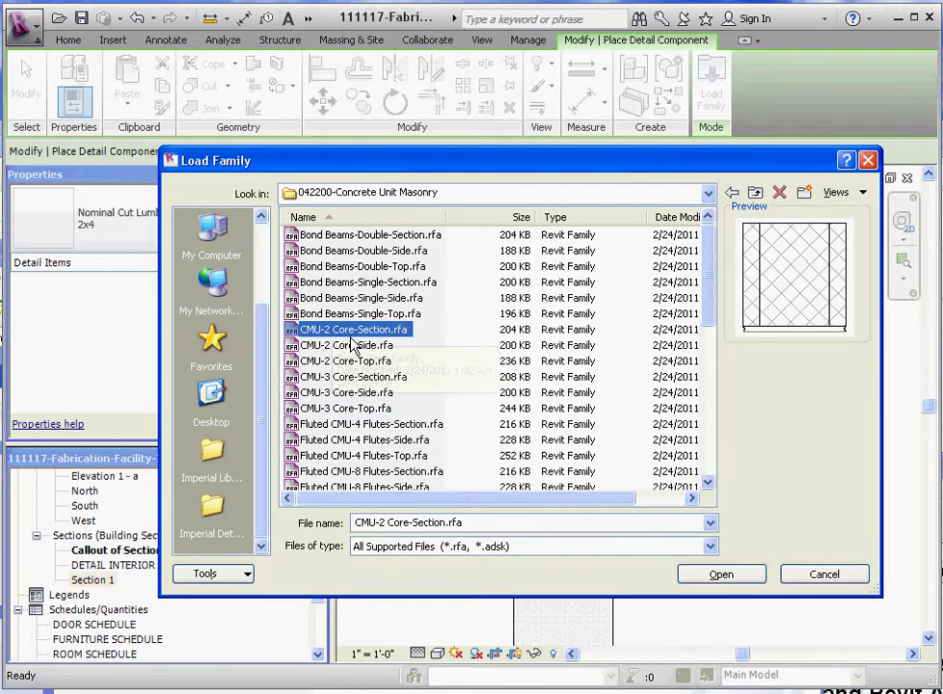
click(355, 345)
click(384, 361)
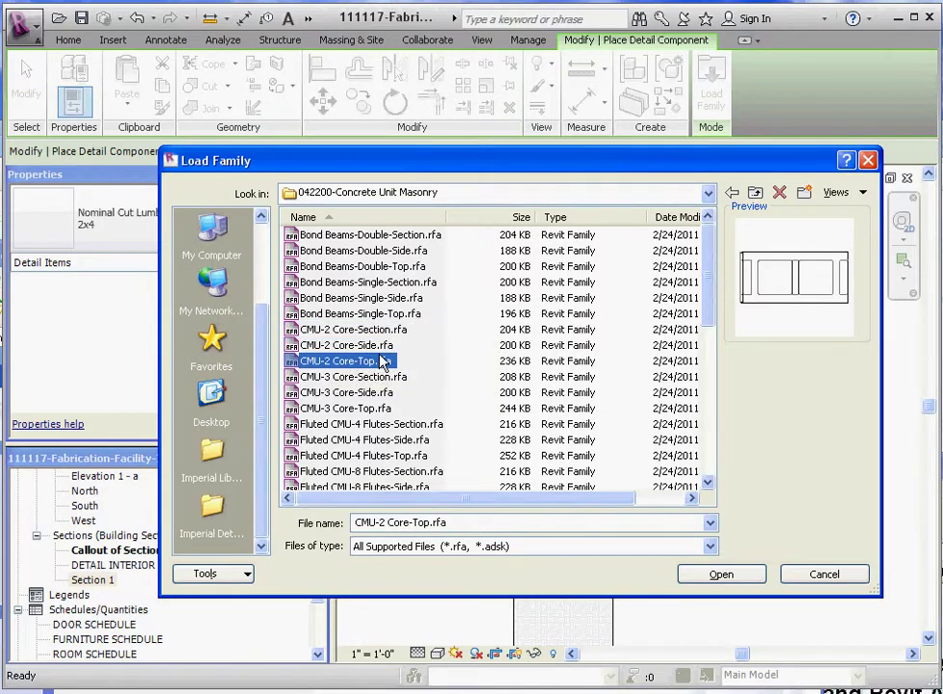
click(375, 380)
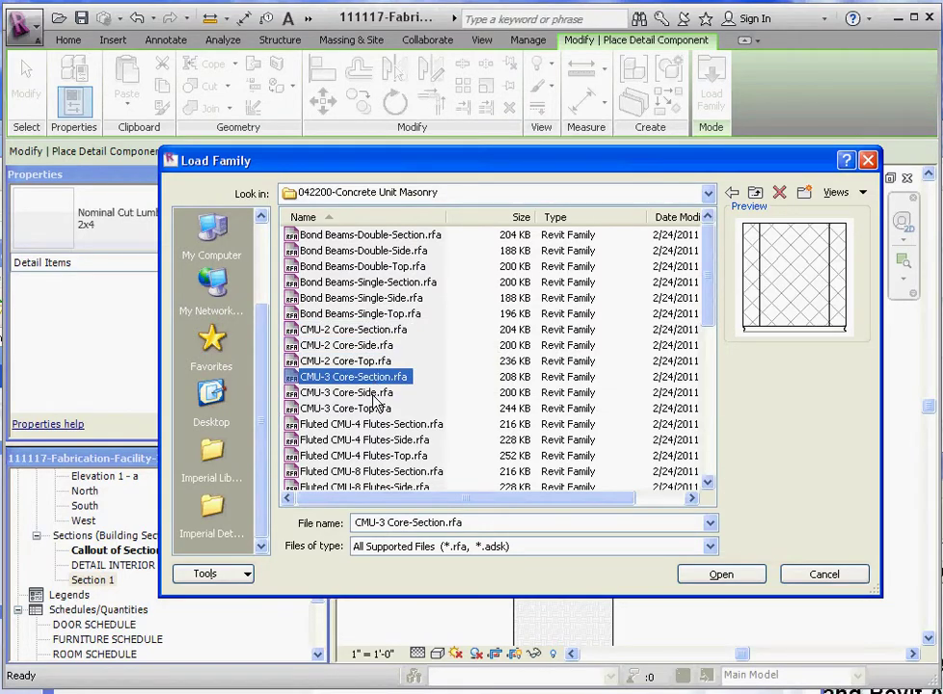
click(375, 395)
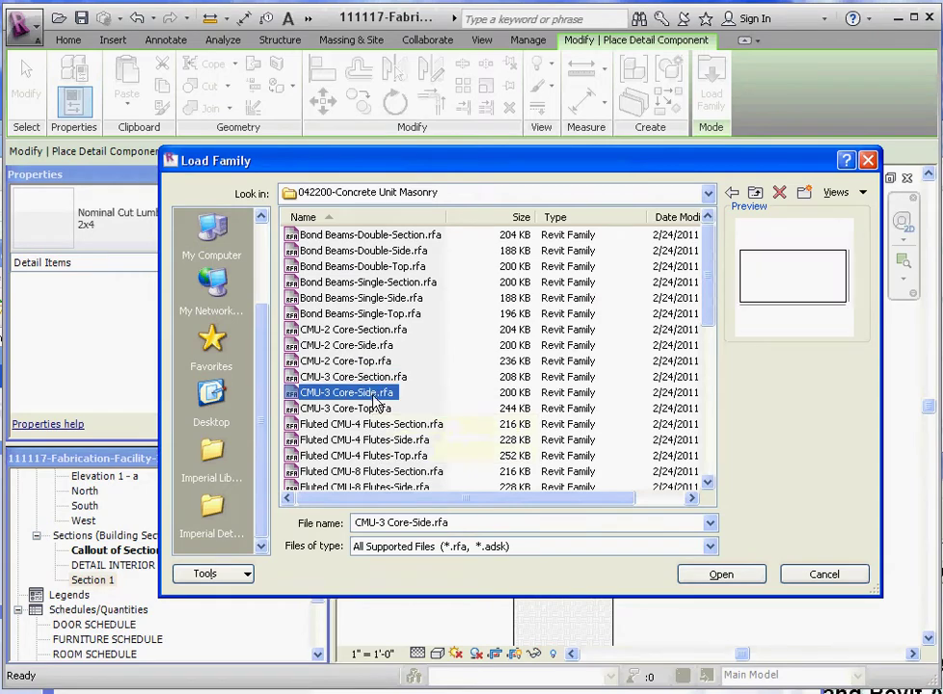
click(372, 412)
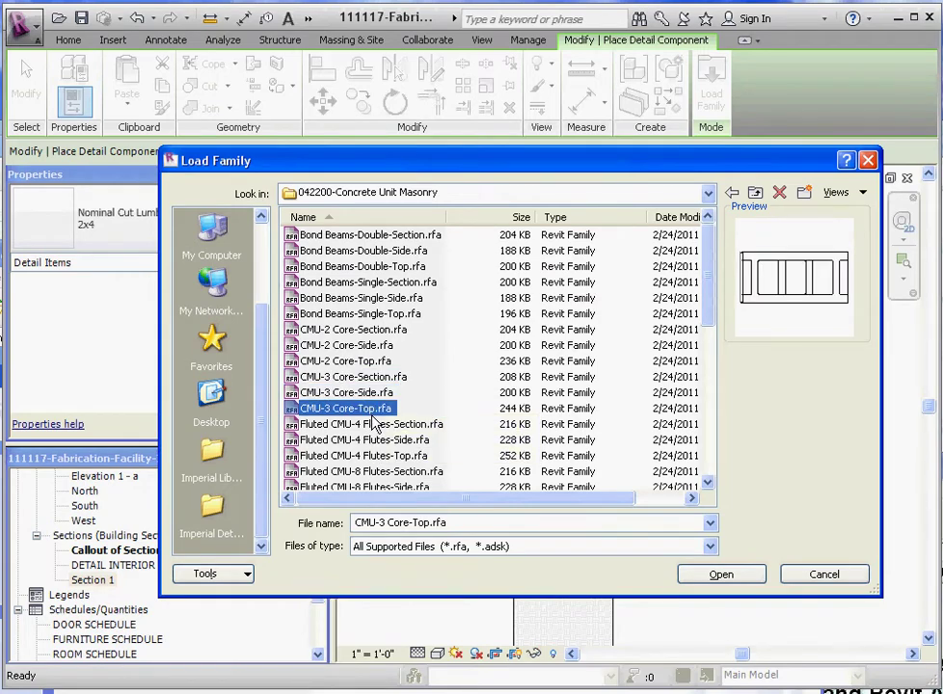
- Load the CMU-2 Core-Section.rfa family and choose its 8" x 8" x 16" type for placement
click(352, 330)
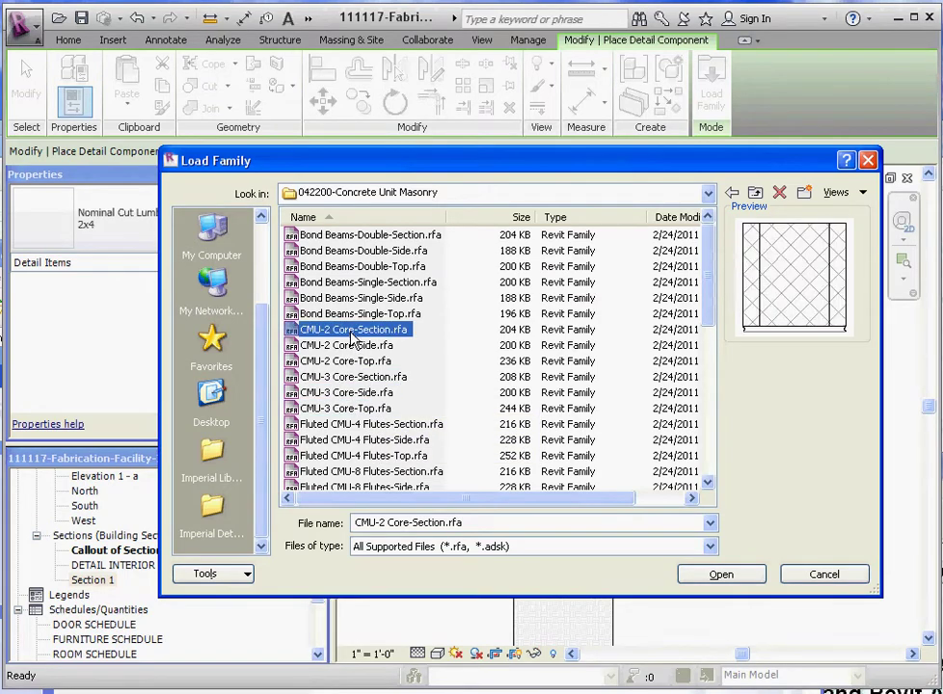
click(734, 578)
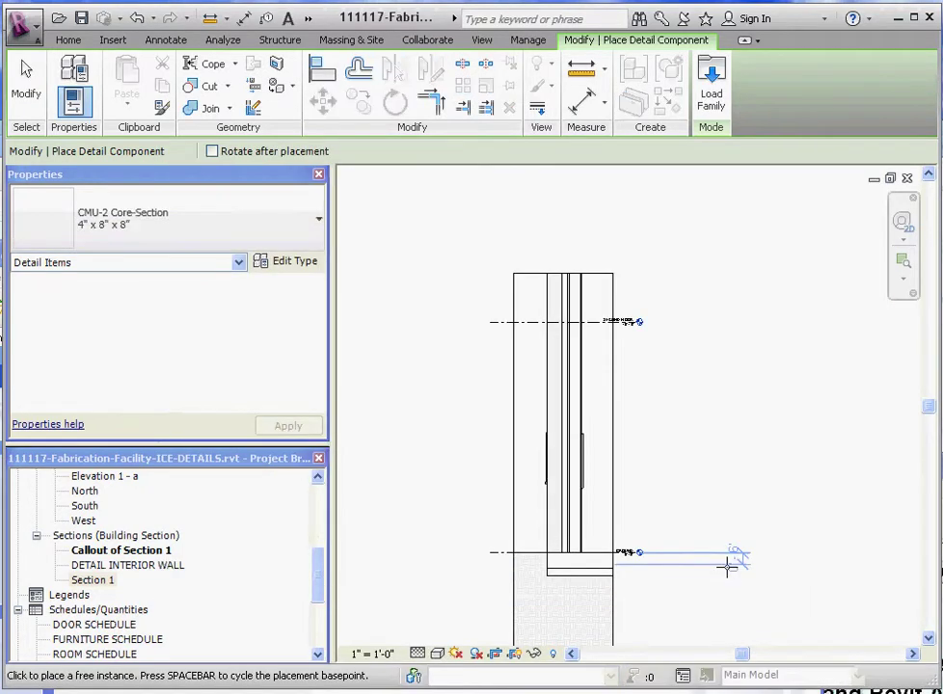
scroll(547, 543, up, 5)
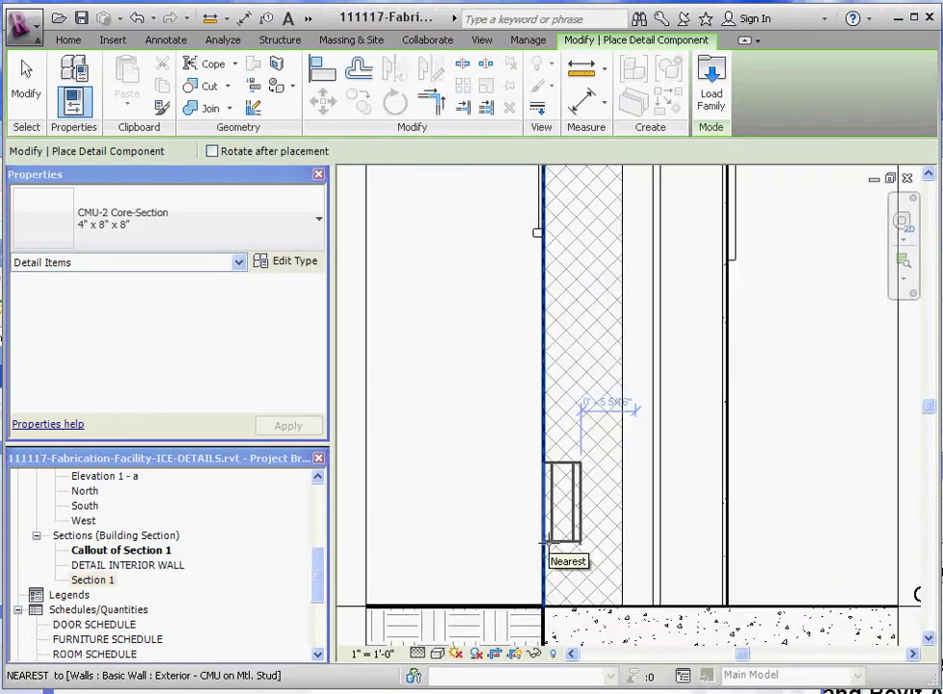
click(321, 223)
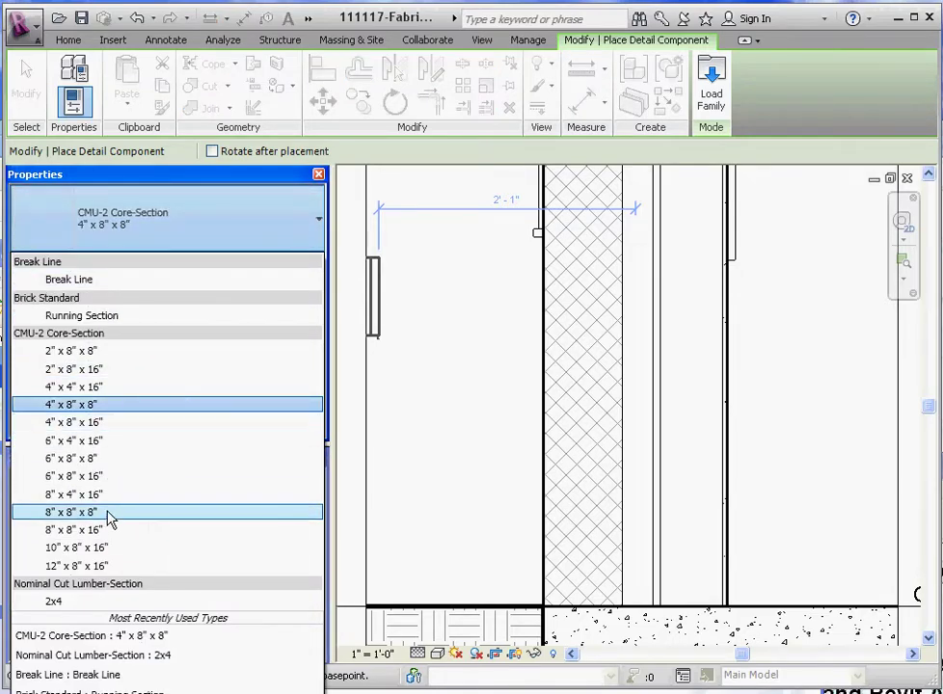
click(110, 531)
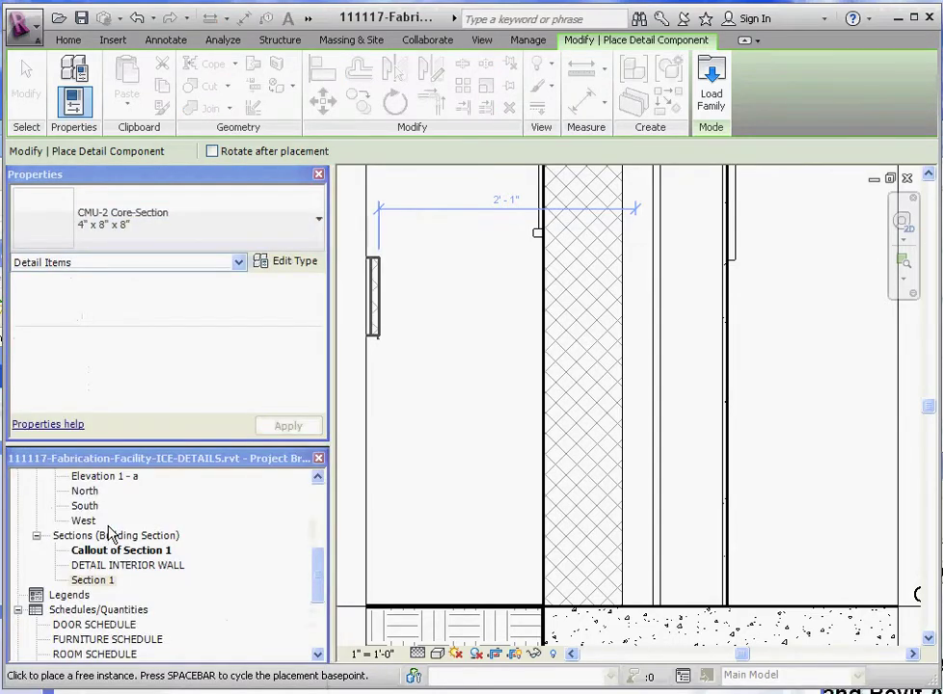
- Place one CMU block section at the wall's exterior face where it meets the GROUND level, and end placement
scroll(540, 554, up, 3)
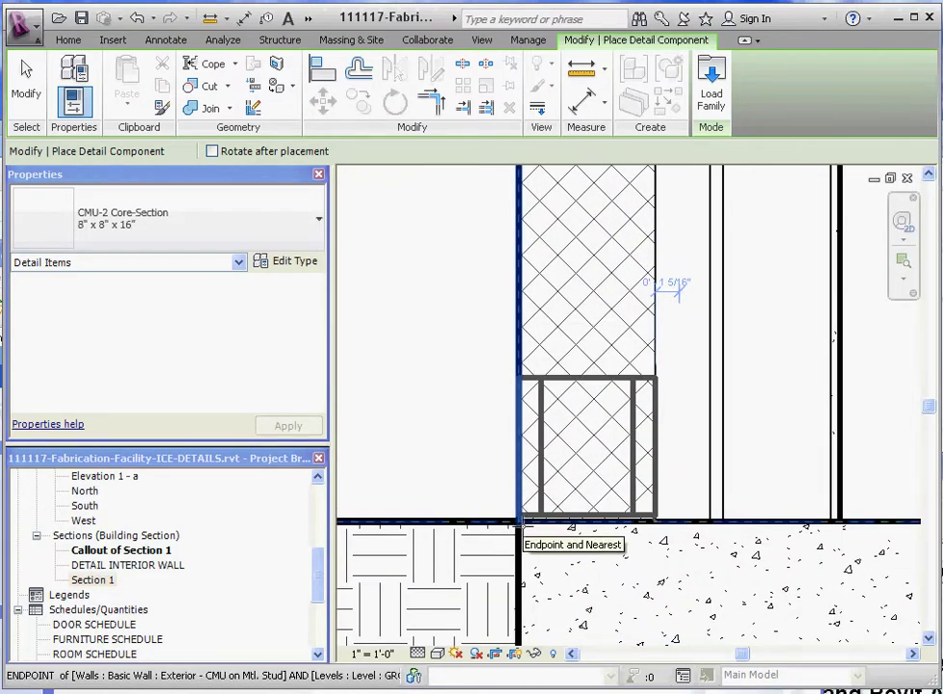
click(520, 521)
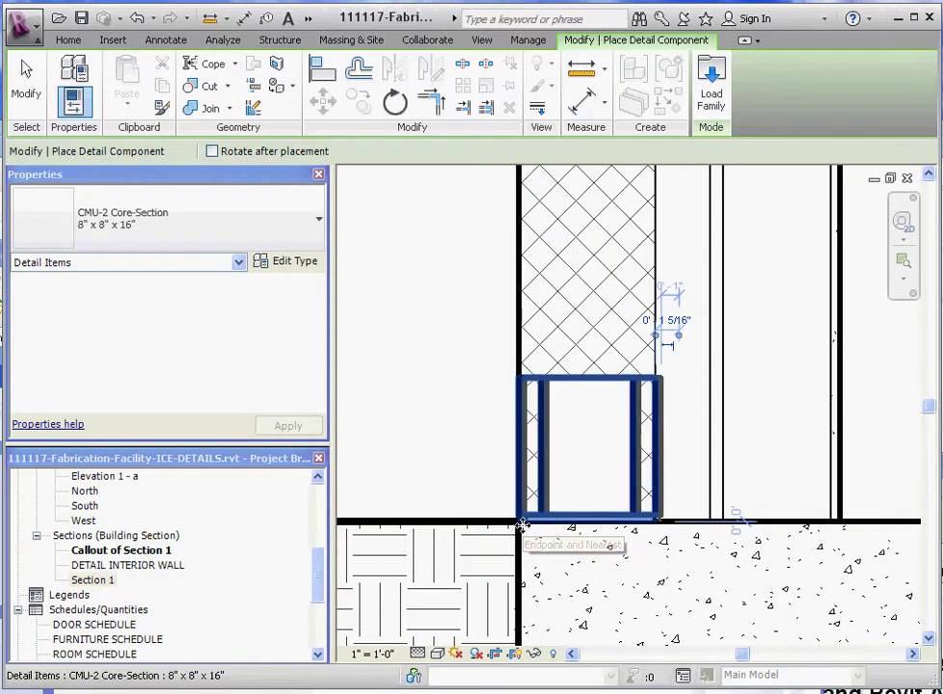
scroll(617, 545, up, 3)
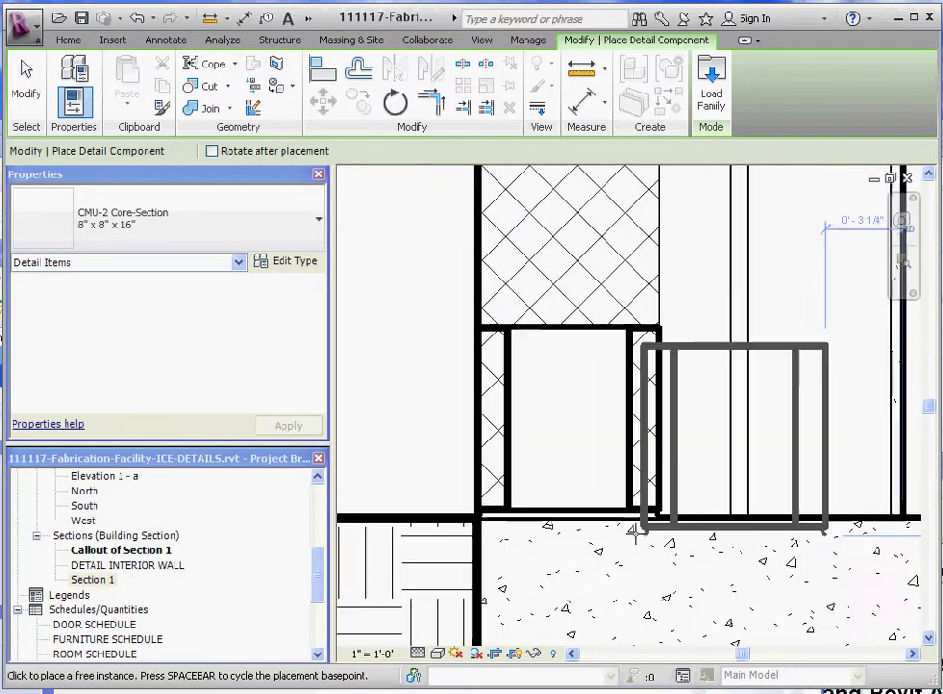
key(Escape)
key(Escape)
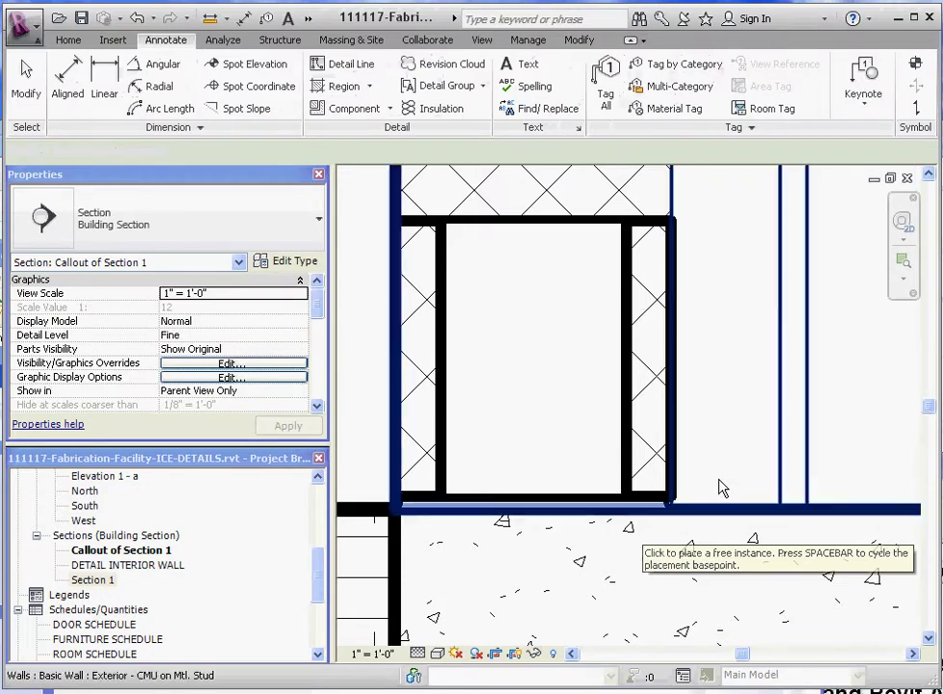
- Set the callout's view scale to 12" = 1'-0" and examine the line weights and mortar joint of the placed block
scroll(405, 473, up, 3)
scroll(586, 482, down, 3)
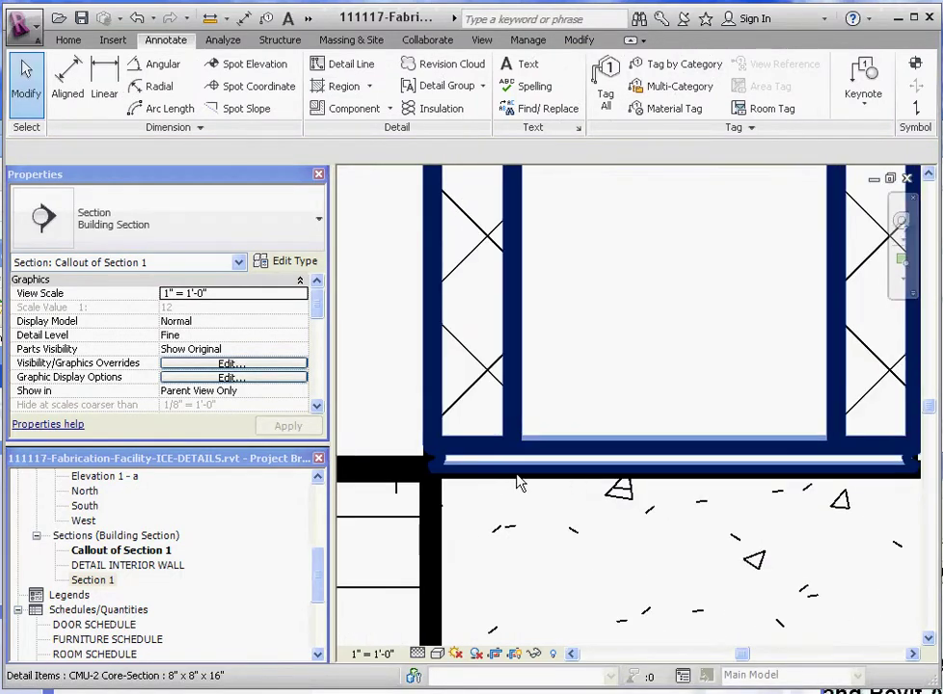
click(438, 655)
click(453, 586)
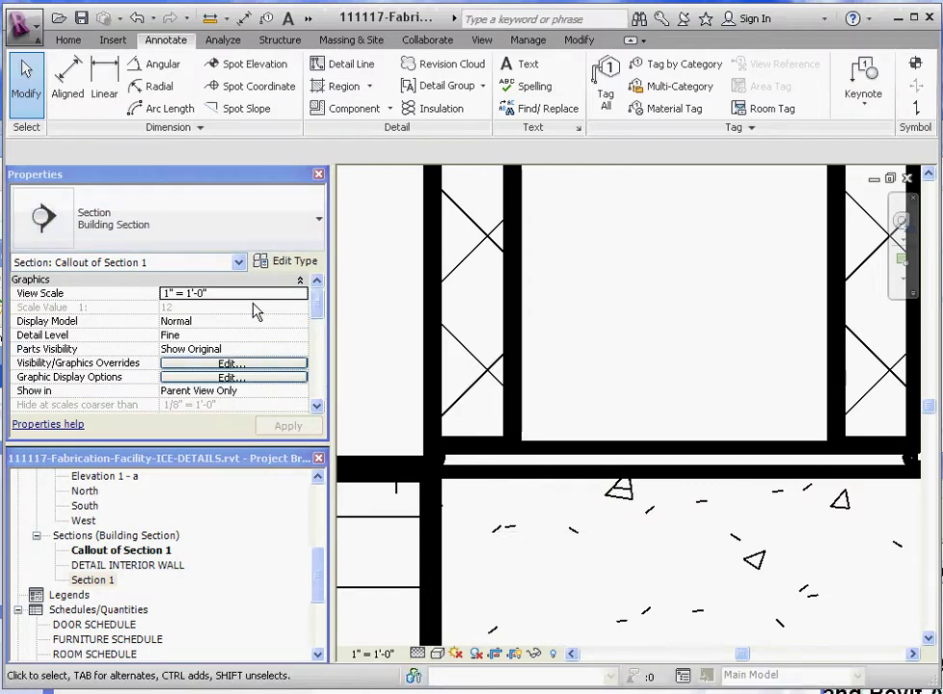
click(260, 293)
click(301, 294)
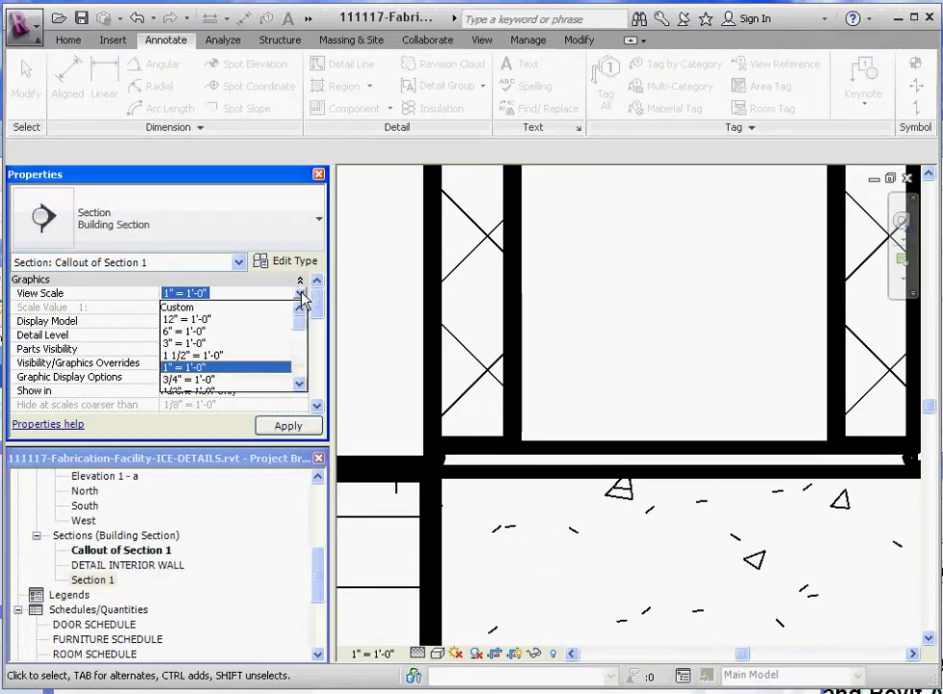
click(199, 318)
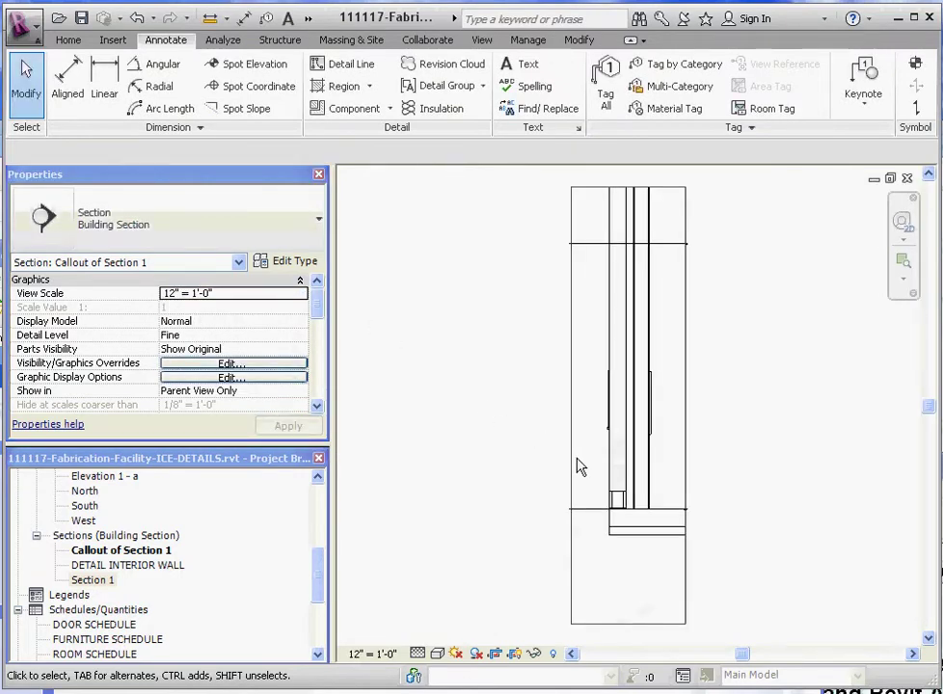
scroll(627, 530, up, 6)
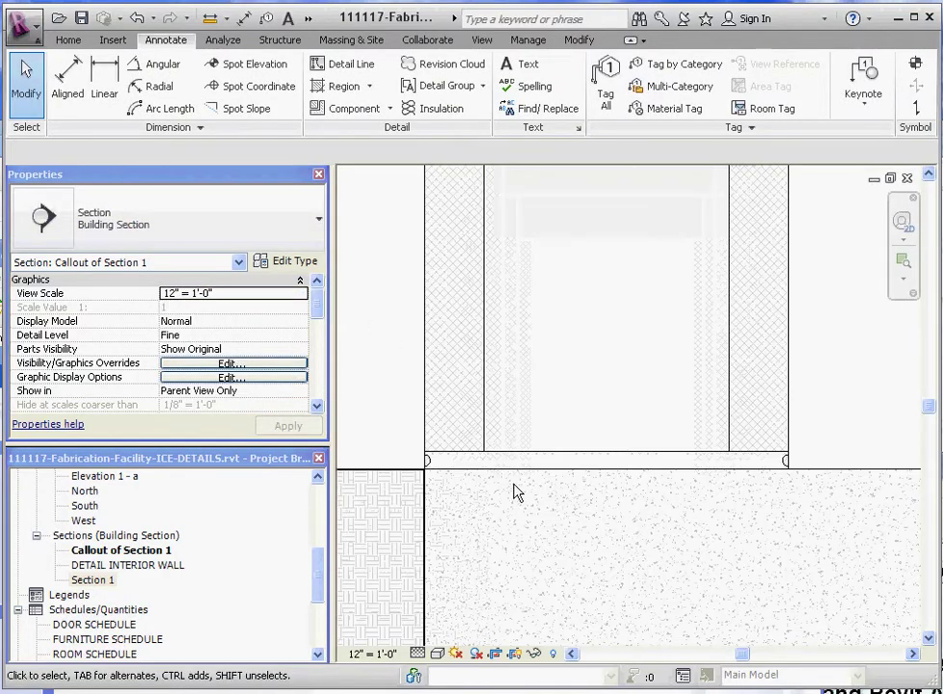
scroll(625, 532, down, 2)
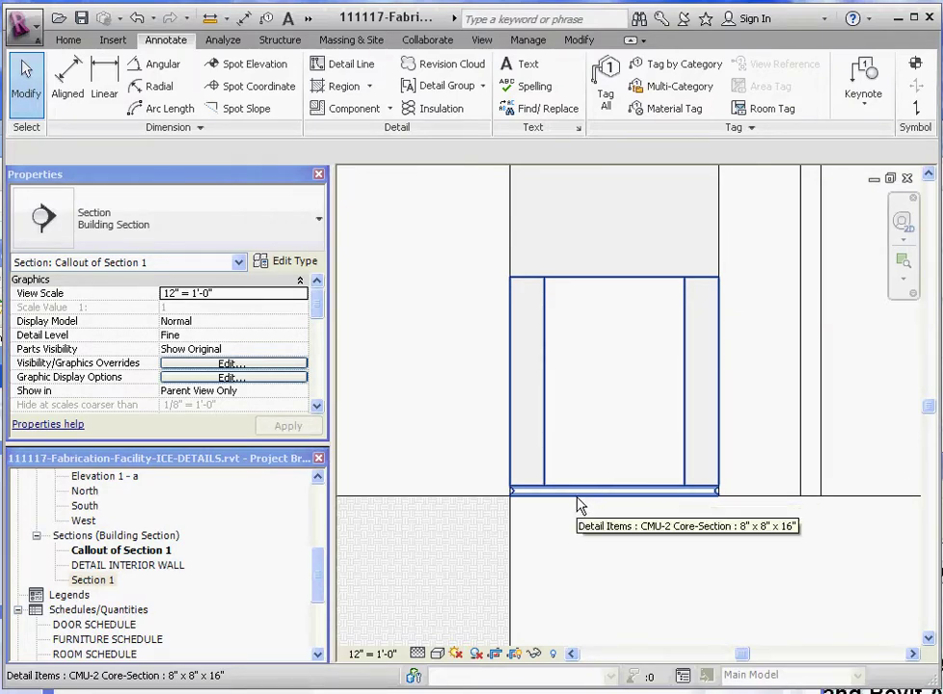
scroll(576, 504, down, 3)
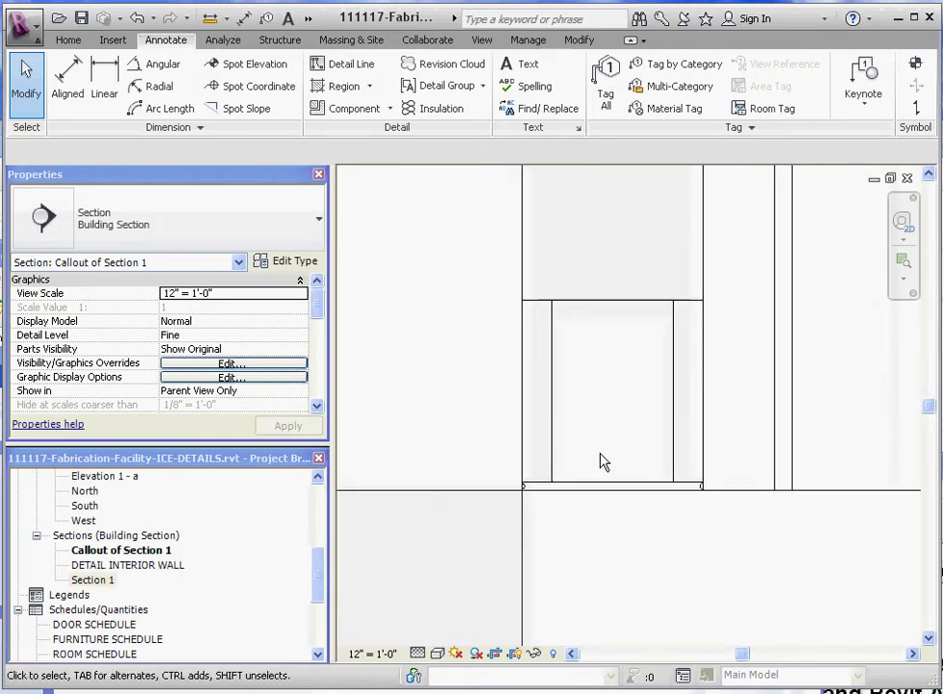
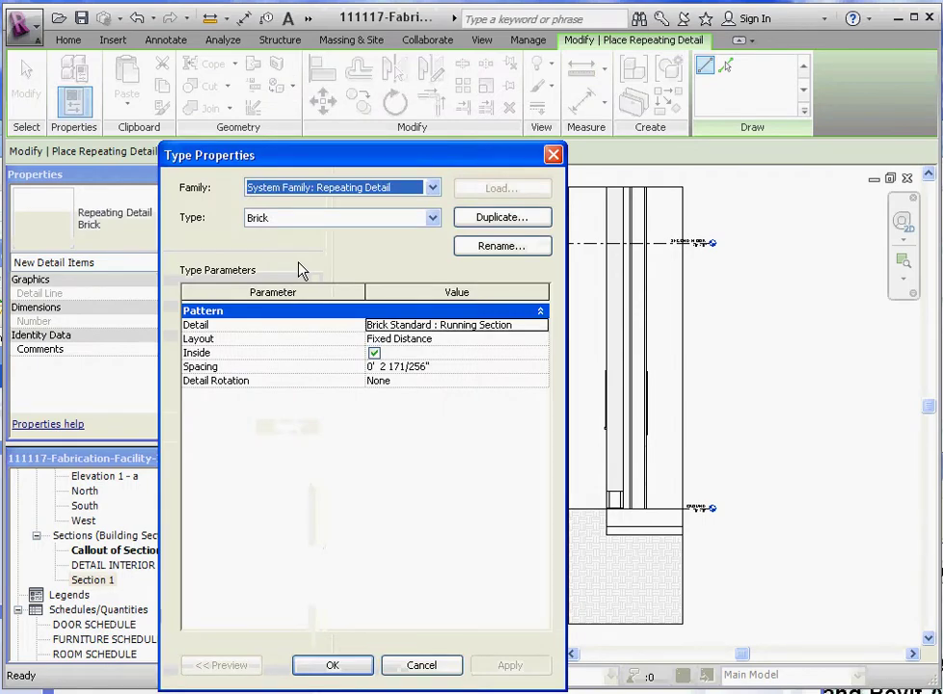
- Duplicate the Brick repeating detail type under the name cmu
click(519, 217)
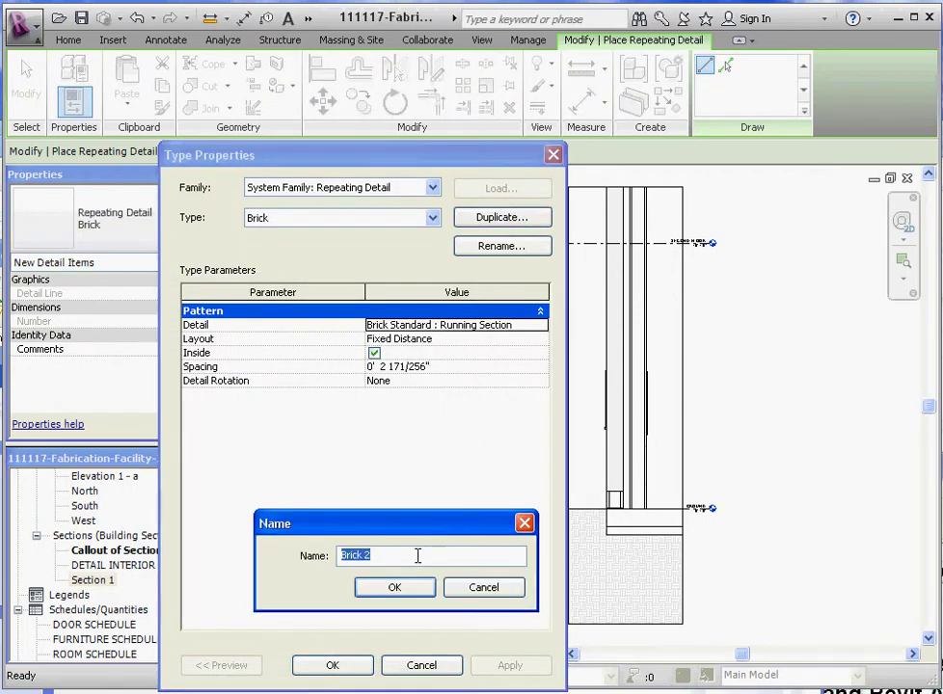
click(410, 560)
key(BackSpace)
key(BackSpace)
key(BackSpace)
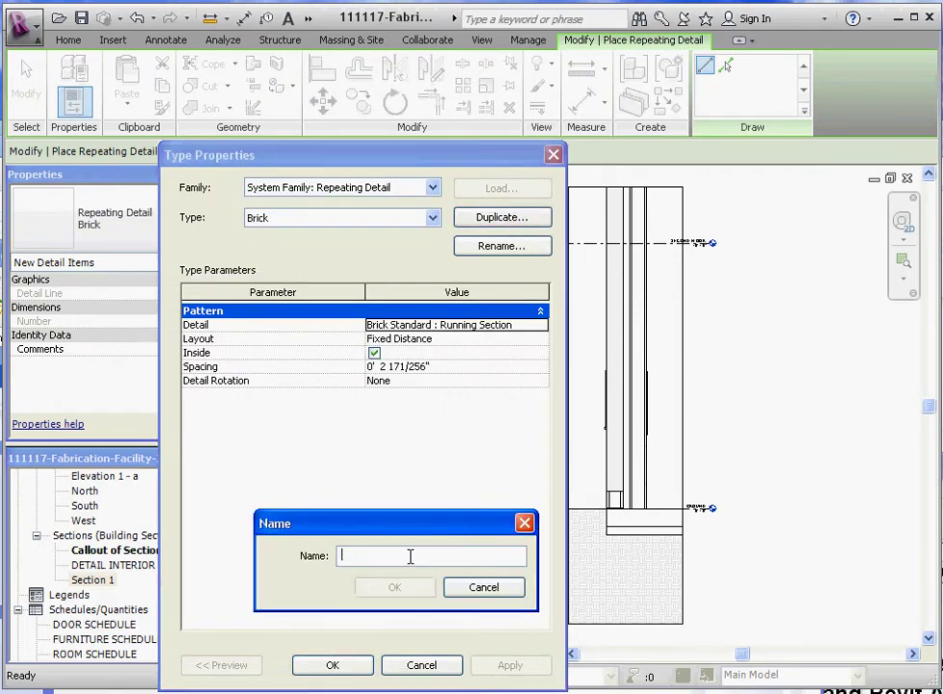
text(cmu)
click(396, 586)
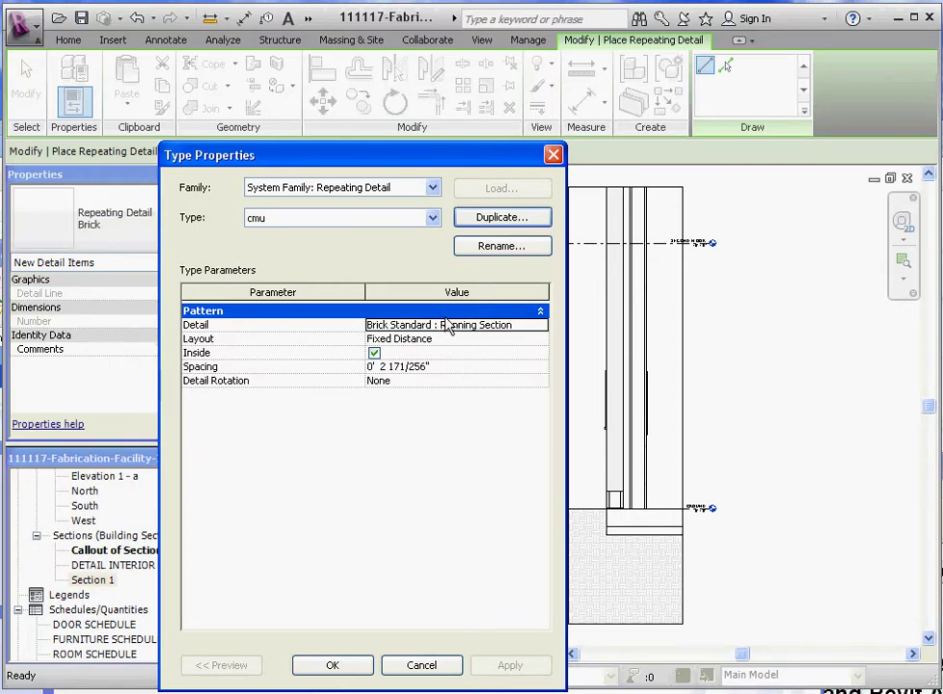
- Set the cmu repeating detail type's detail component to CMU-2 Core-Section : 8" x 8" x 16"
click(483, 328)
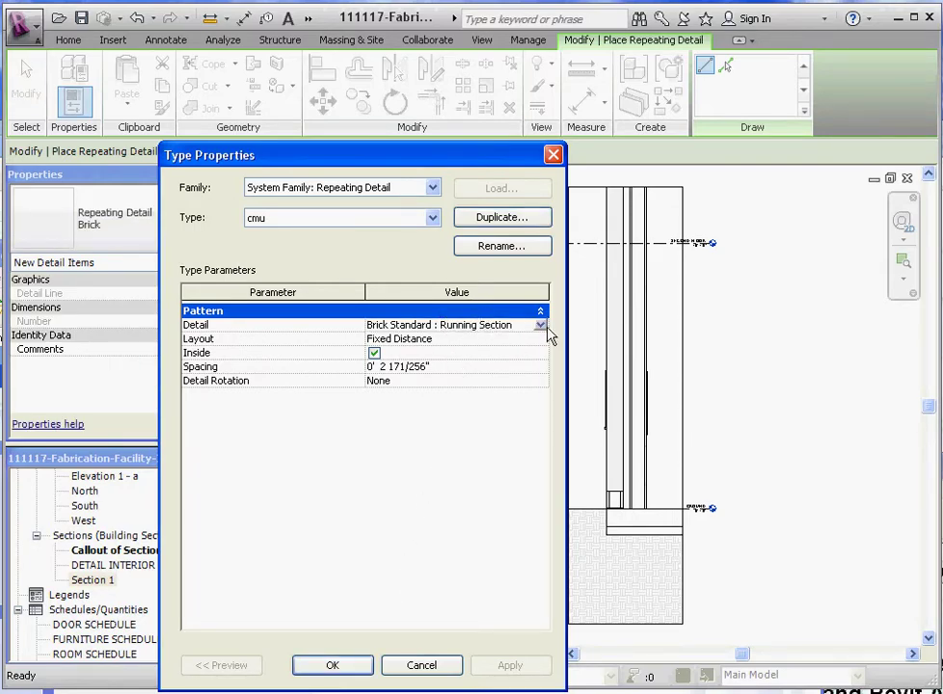
click(541, 326)
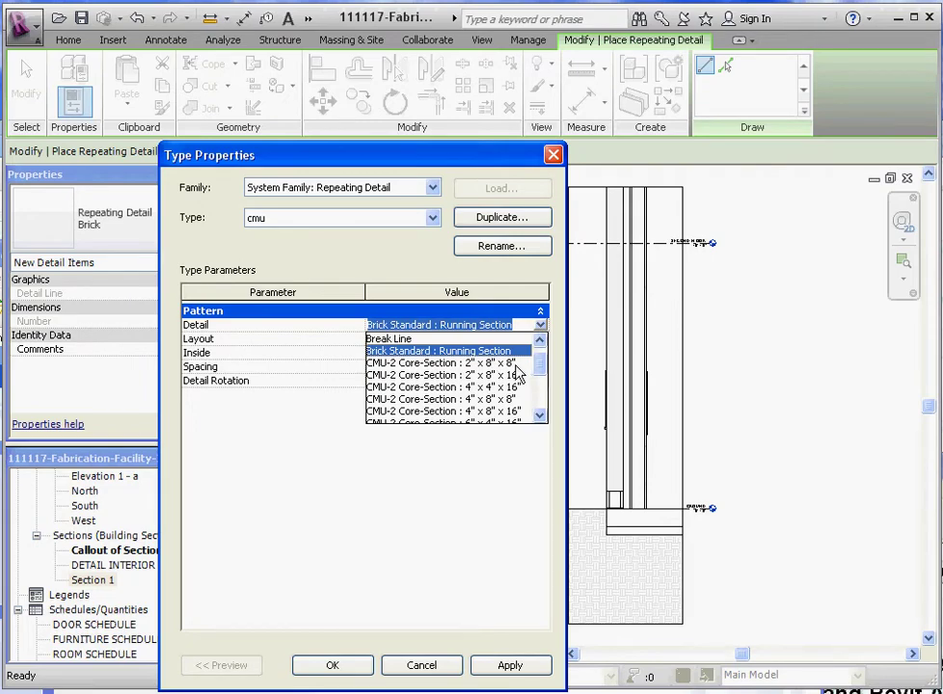
click(491, 412)
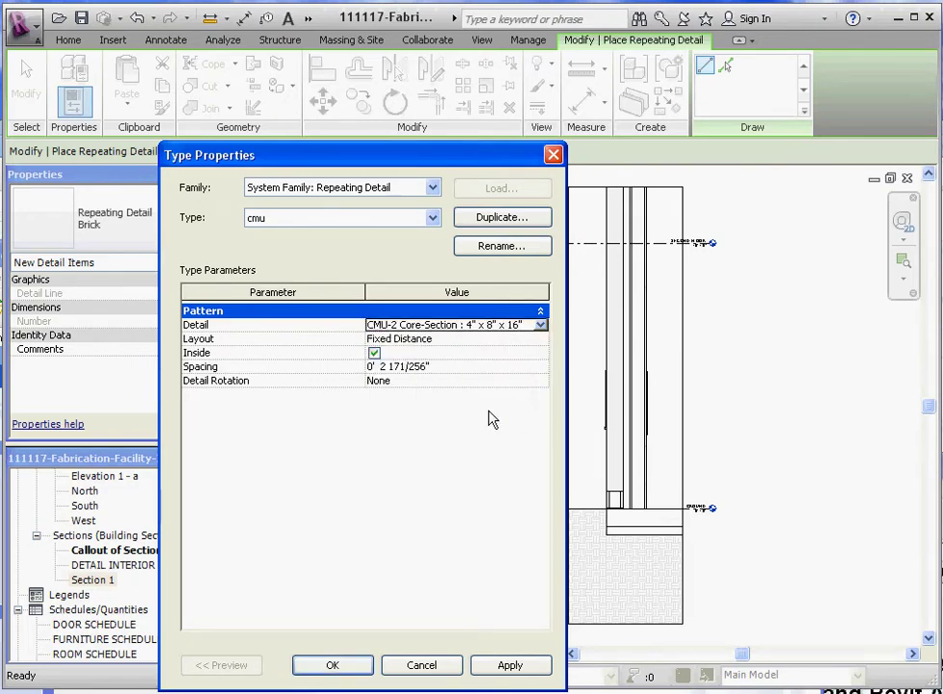
click(541, 326)
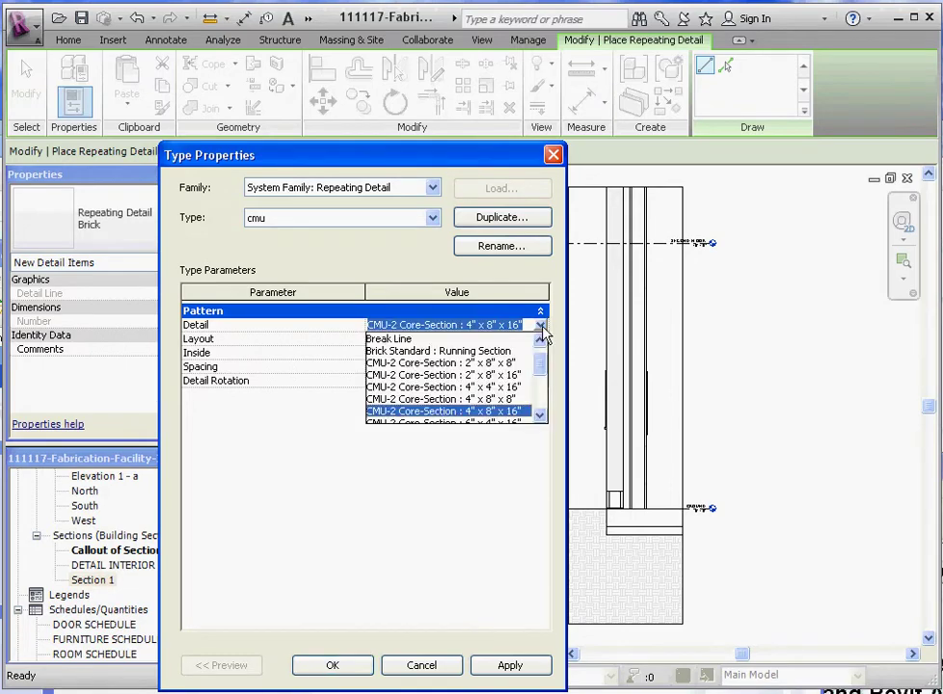
click(539, 414)
click(539, 414)
click(539, 414)
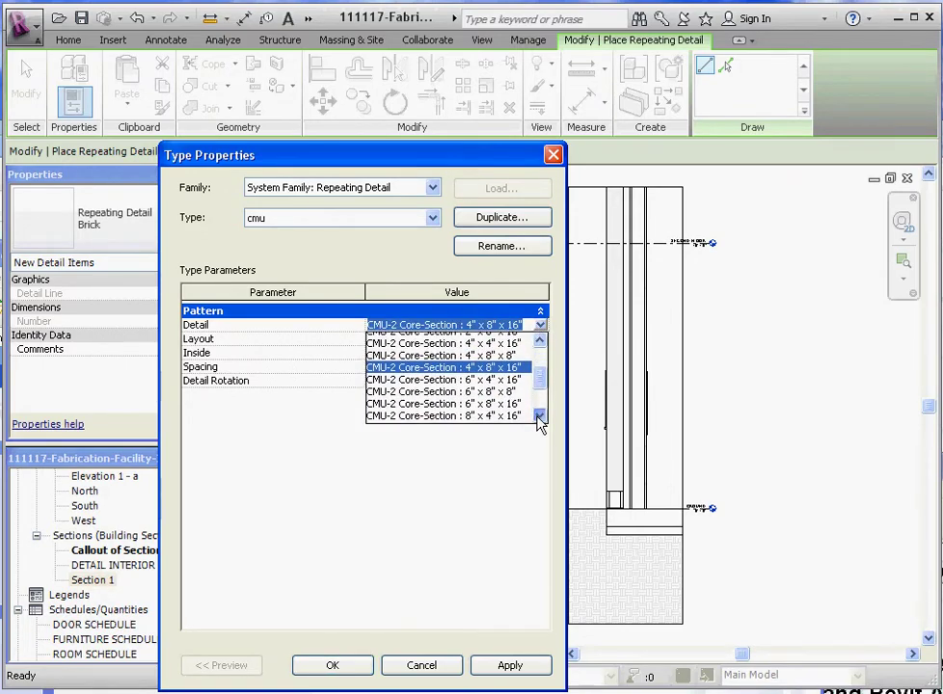
click(539, 415)
click(539, 415)
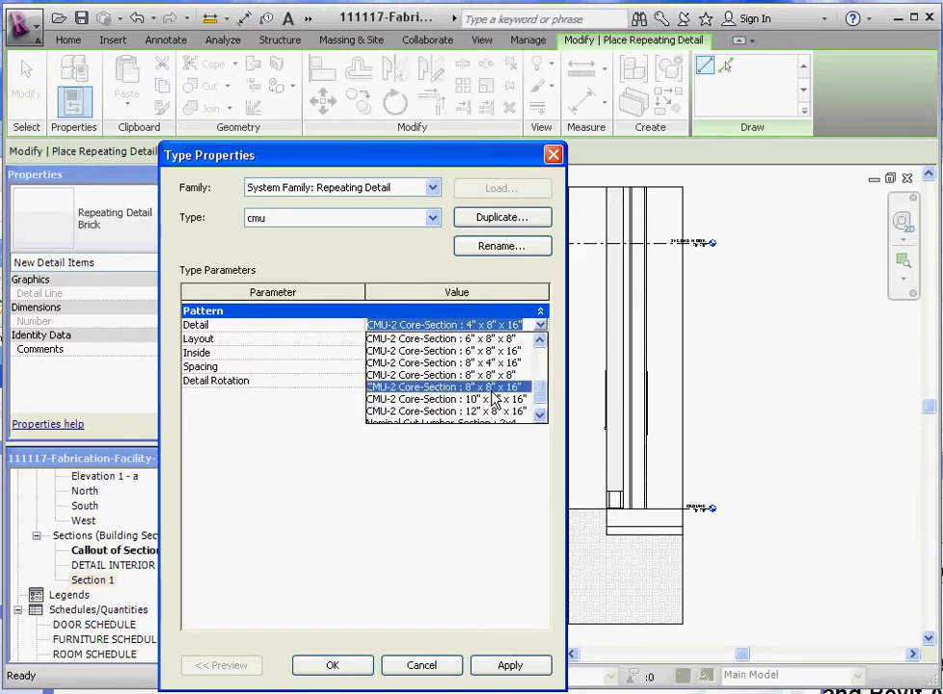
click(483, 388)
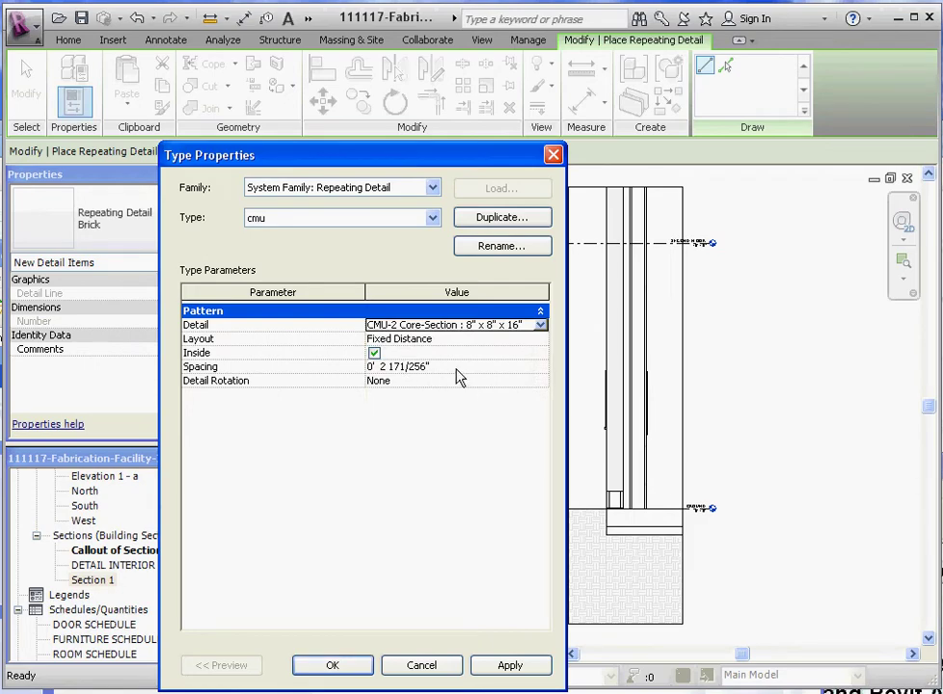
- Enter 8 as the cmu type's spacing and accept the type properties
click(445, 369)
drag(447, 365, 297, 392)
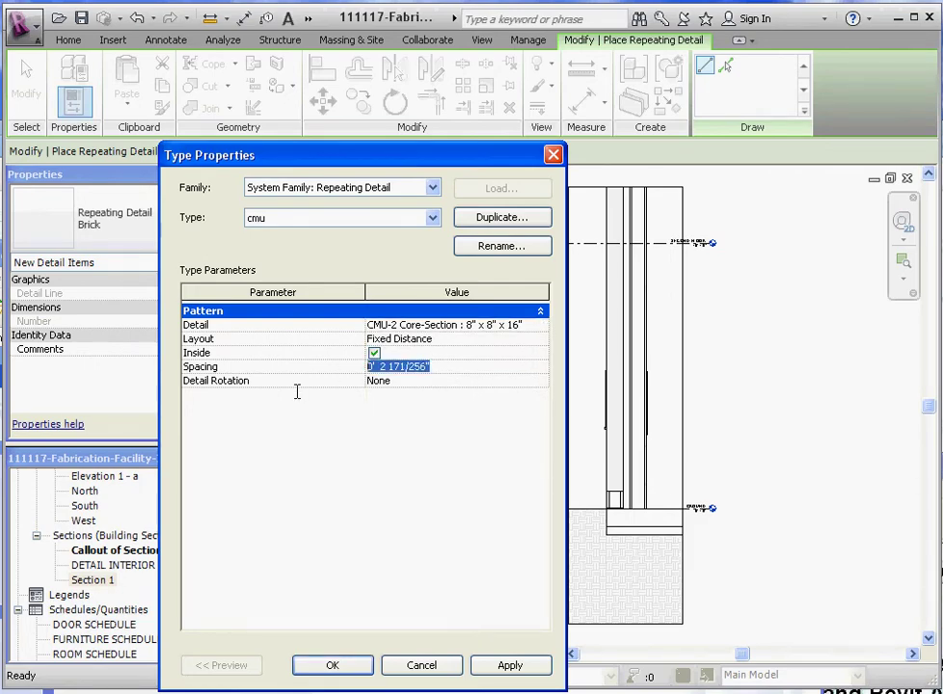
text(8)
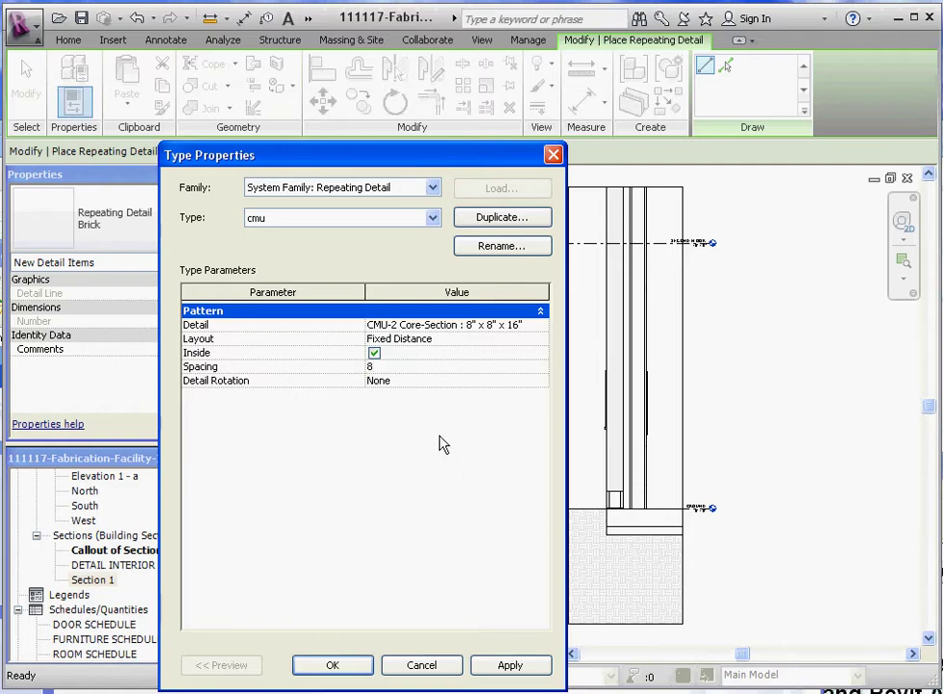
click(331, 665)
- Try a 9'-4" cmu repeating detail up the wall's exterior face from the placed block's top to the SECOND FLOOR level, and delete it
scroll(604, 500, up, 3)
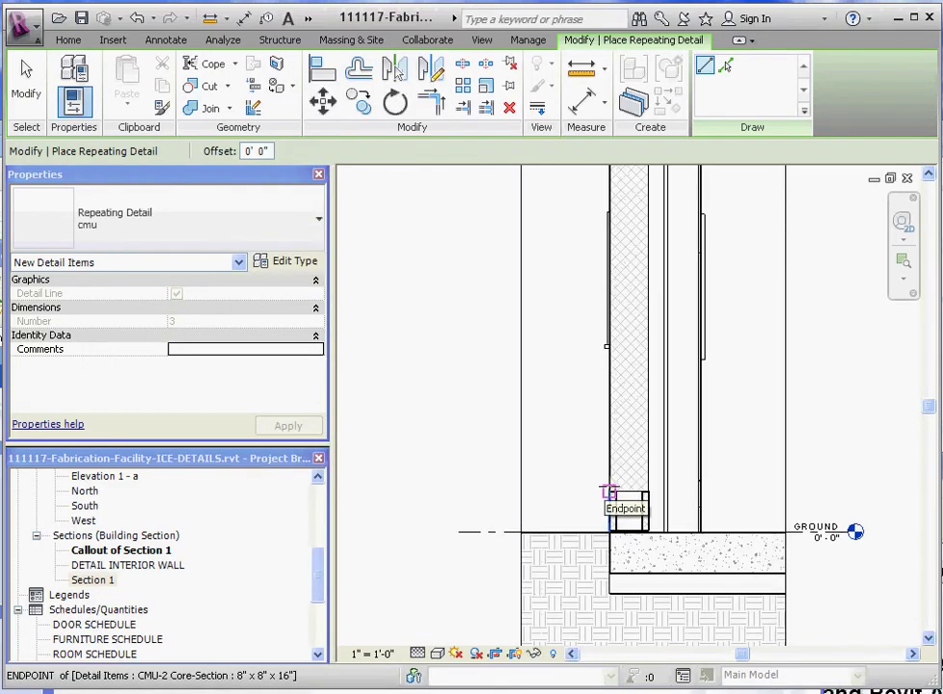
click(609, 492)
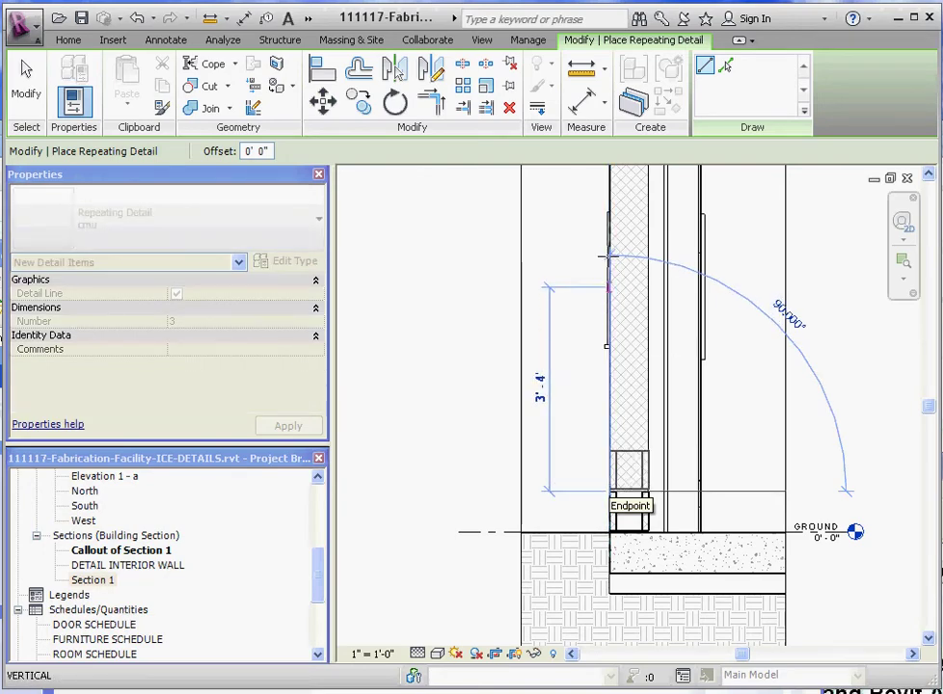
scroll(631, 528, down, 2)
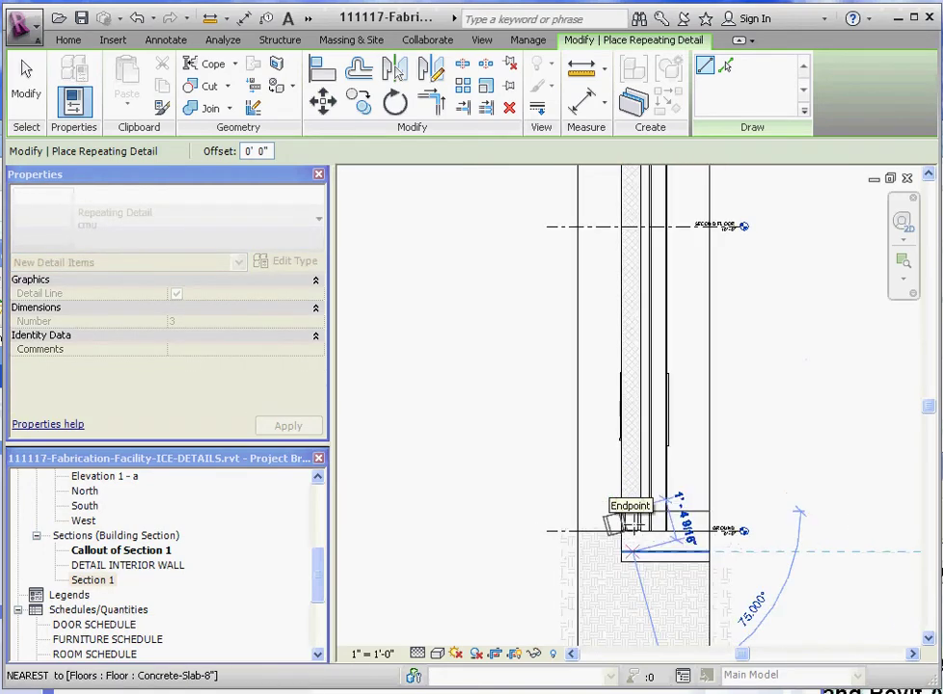
scroll(632, 493, down, 2)
click(630, 316)
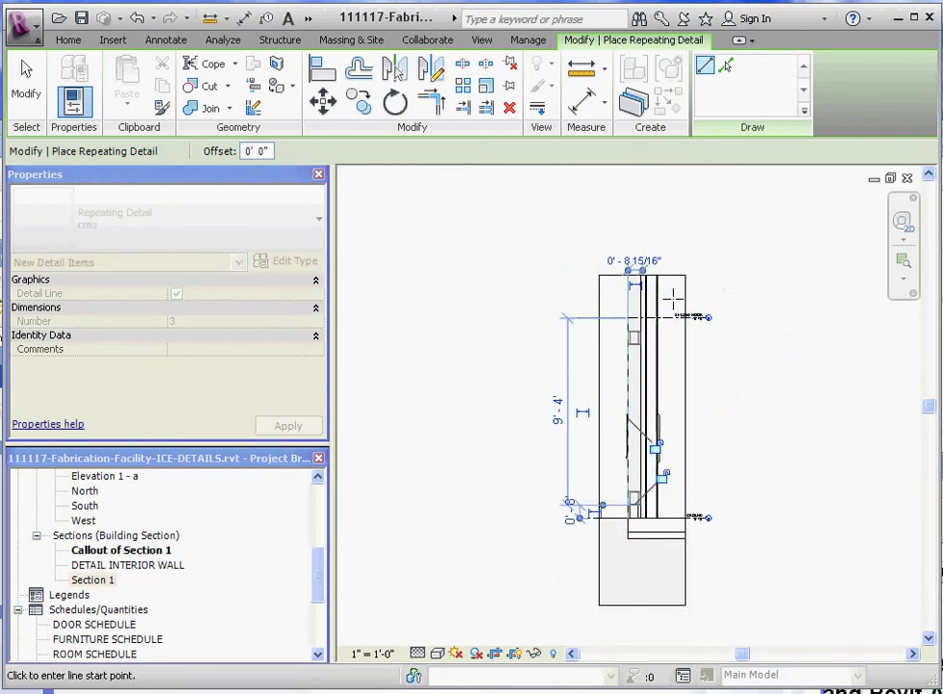
scroll(669, 332, up, 2)
key(Escape)
scroll(642, 521, up, 1)
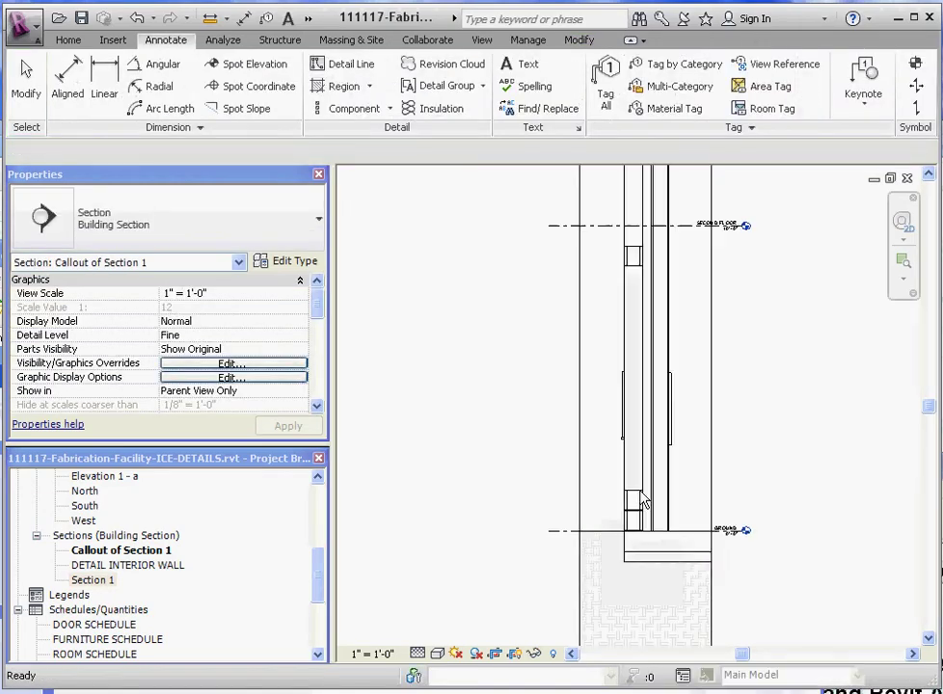
click(635, 500)
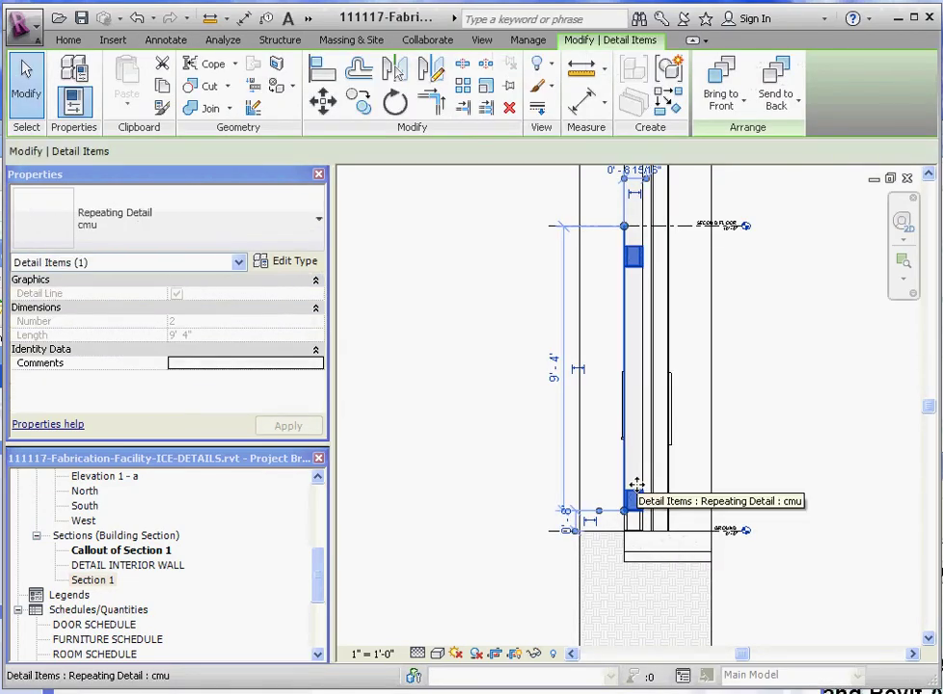
key(Escape)
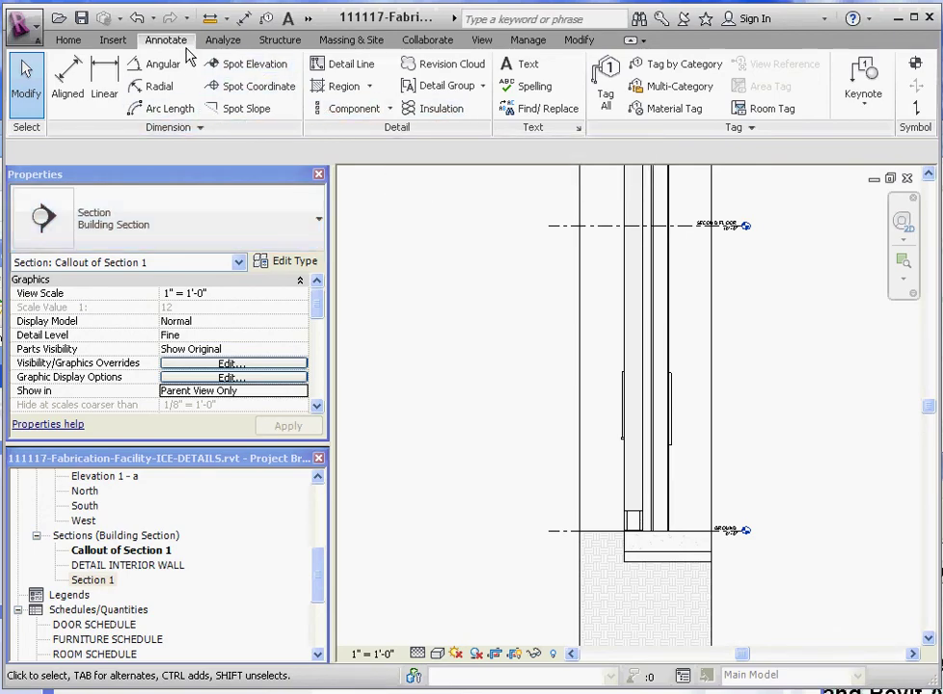
- Restart the Repeating Detail Component command and set the cmu type's spacing to 8"
click(375, 108)
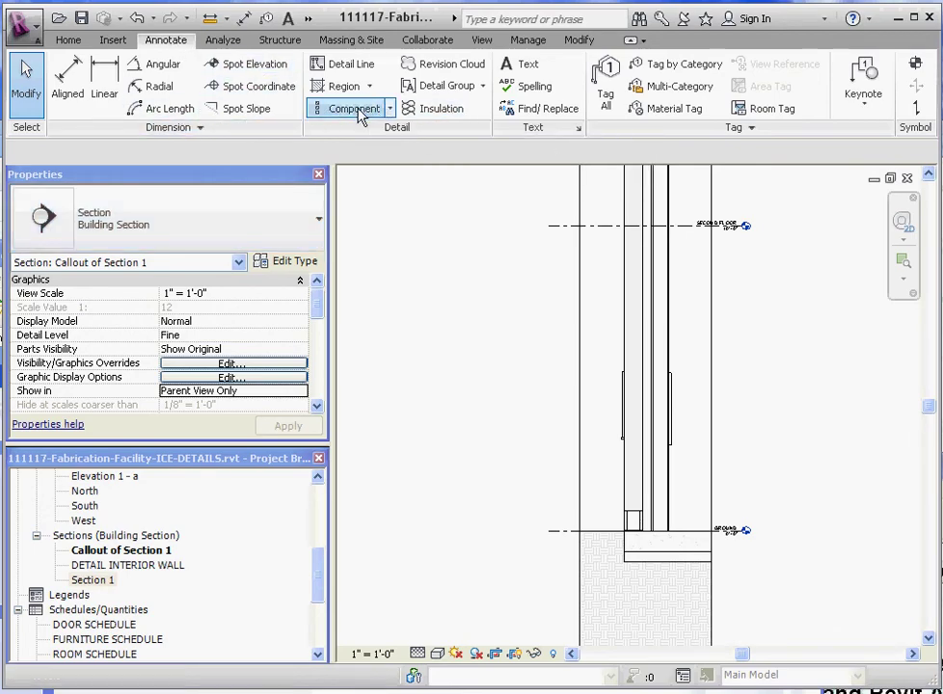
click(361, 139)
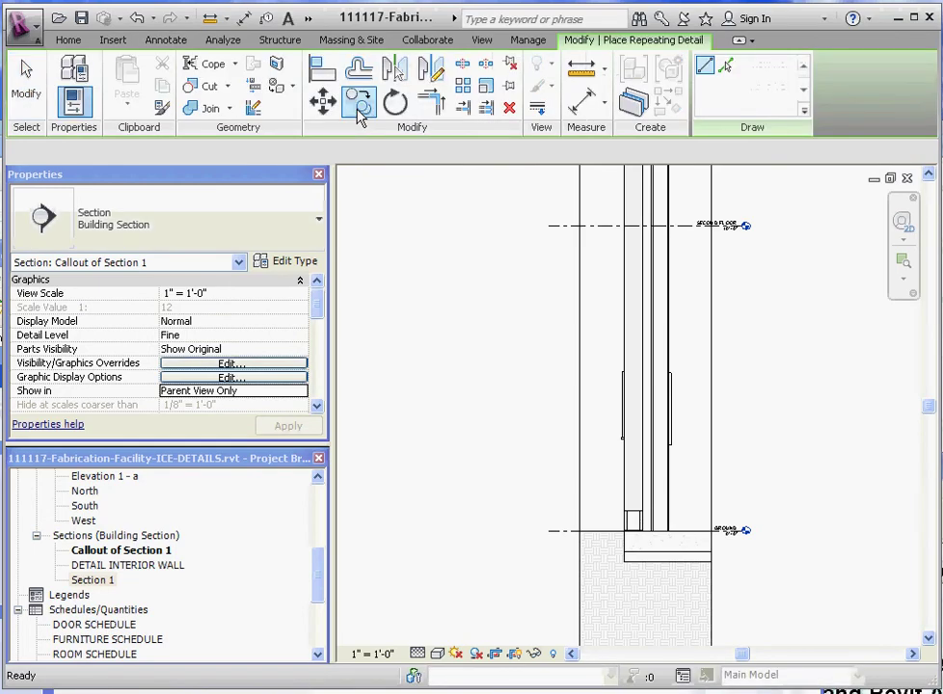
click(290, 260)
click(400, 368)
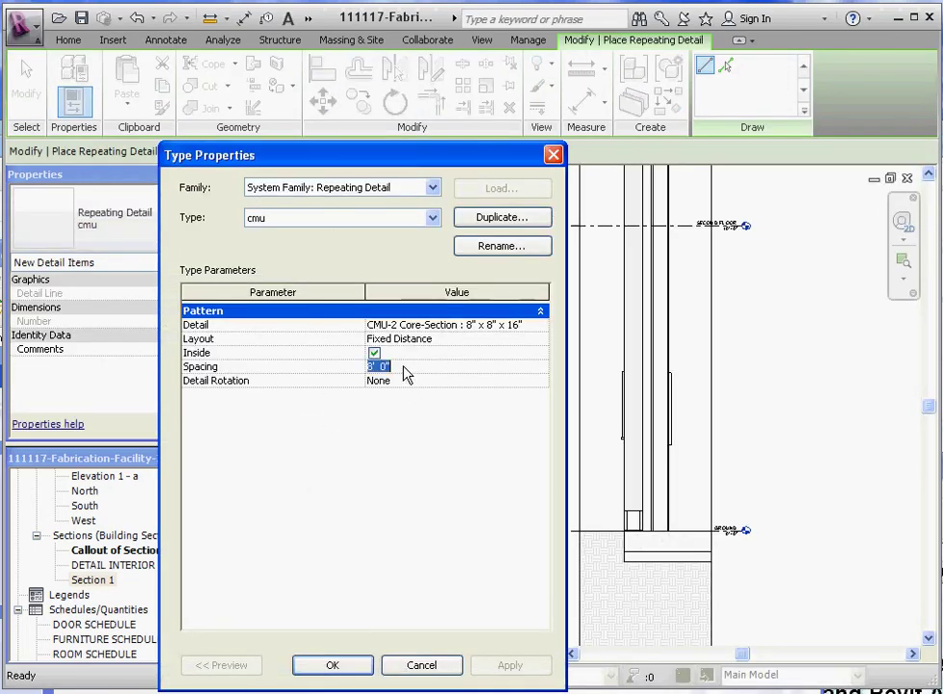
text(6)
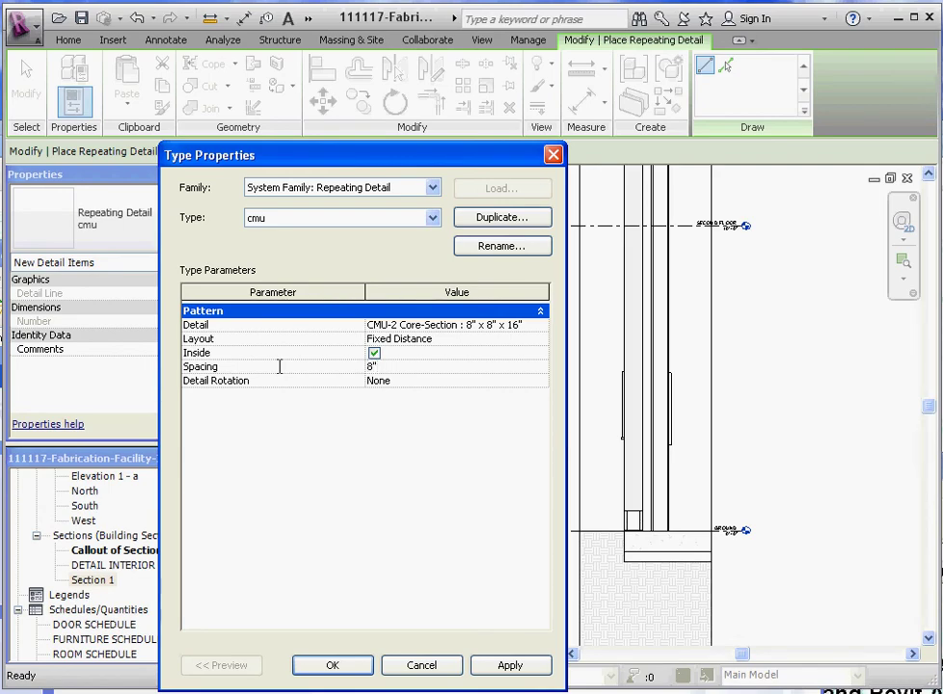
click(331, 666)
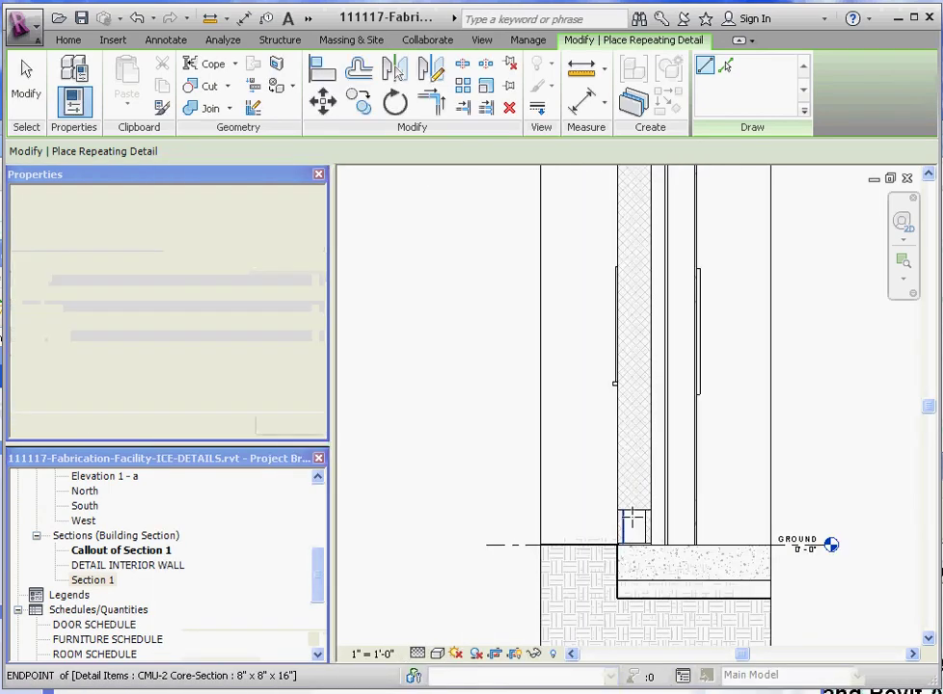
- Draw a cmu repeating detail about 6'-1" long up the wall's exterior face from the placed block's top corner, and end placement
scroll(627, 511, up, 2)
click(614, 506)
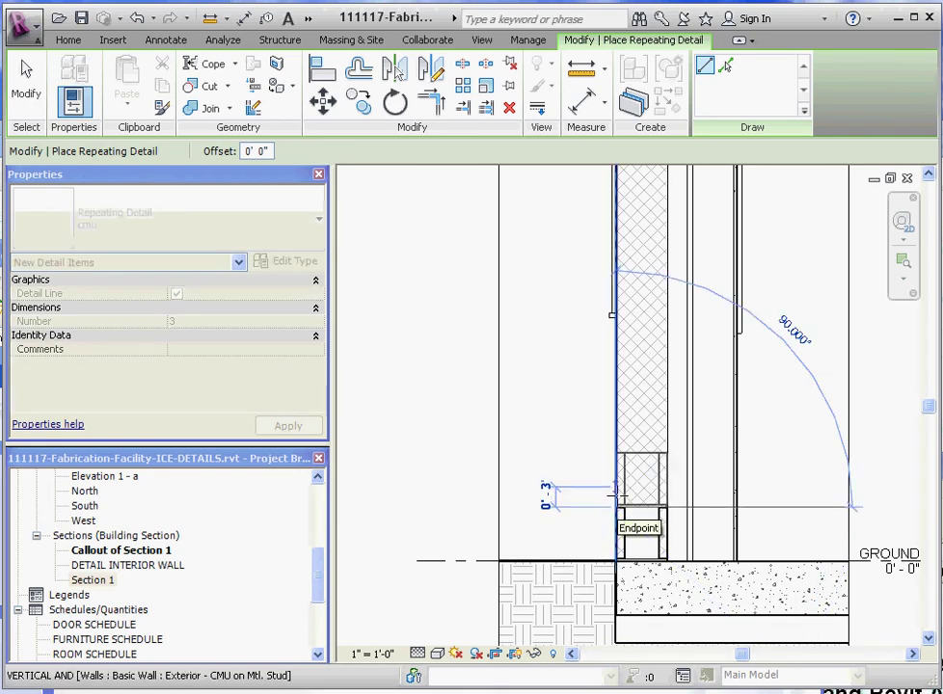
scroll(614, 505, down, 2)
click(616, 226)
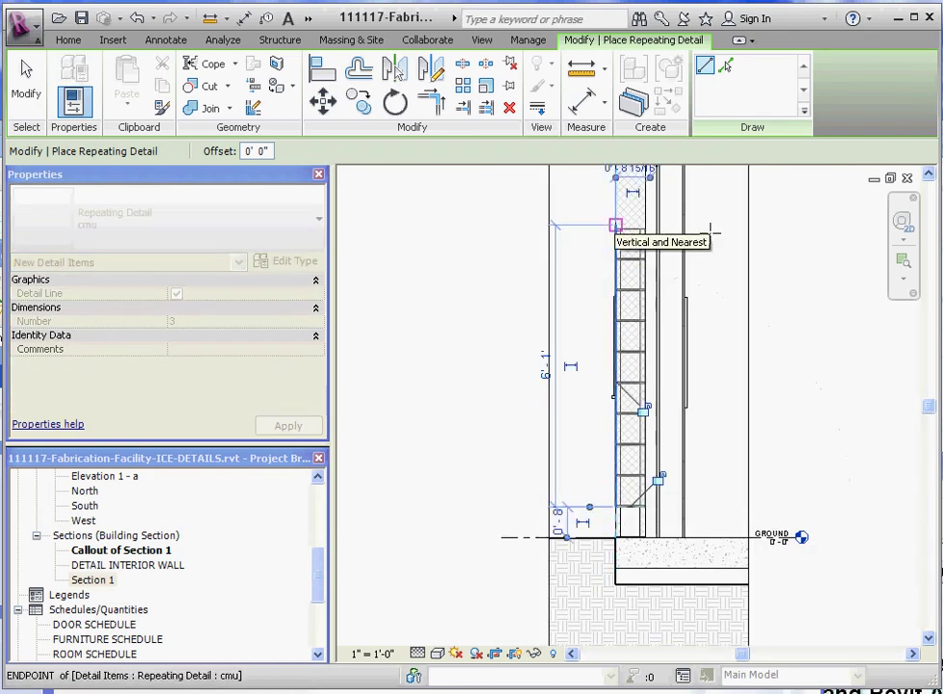
key(Escape)
key(Escape)
scroll(653, 386, up, 3)
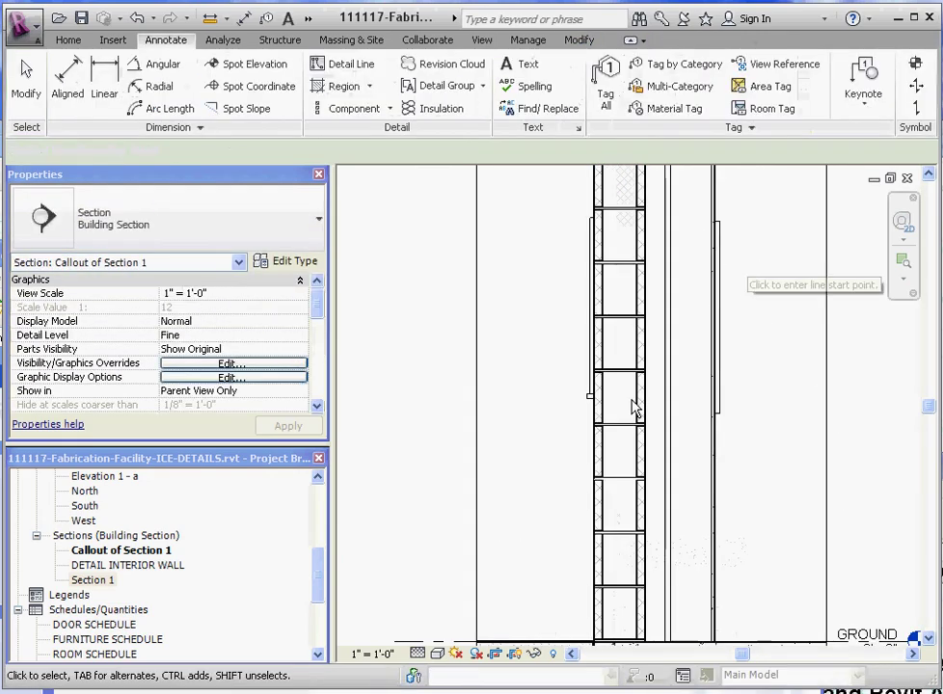
scroll(633, 407, up, 1)
scroll(564, 379, down, 4)
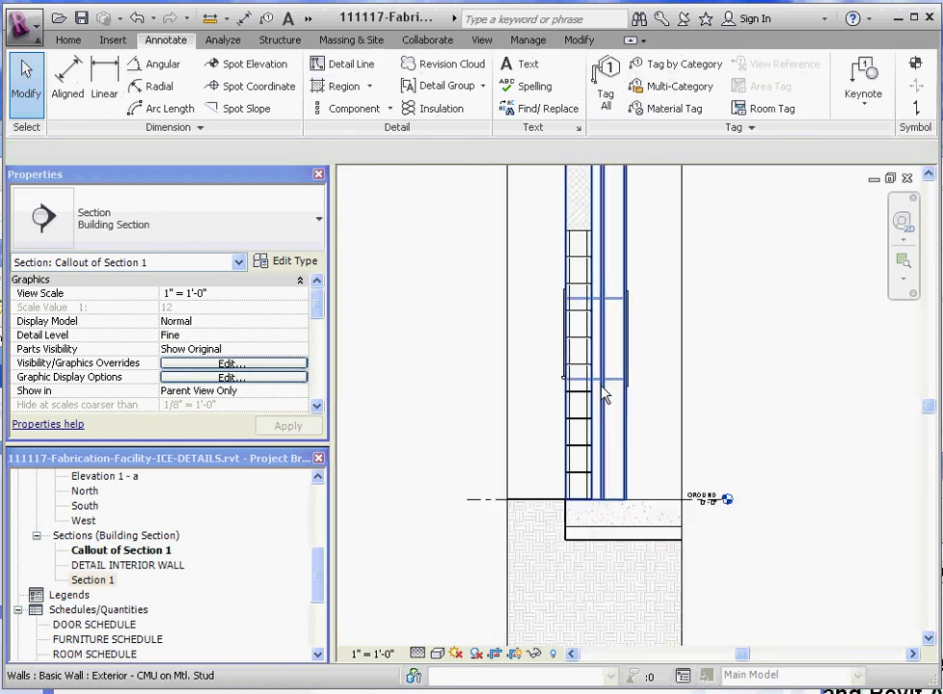
scroll(622, 347, down, 2)
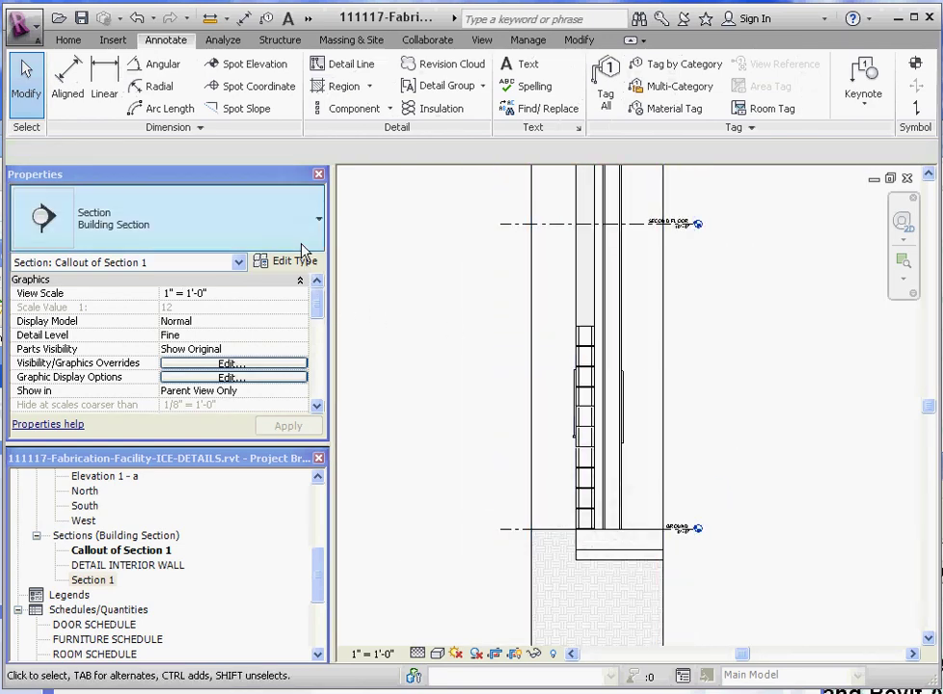